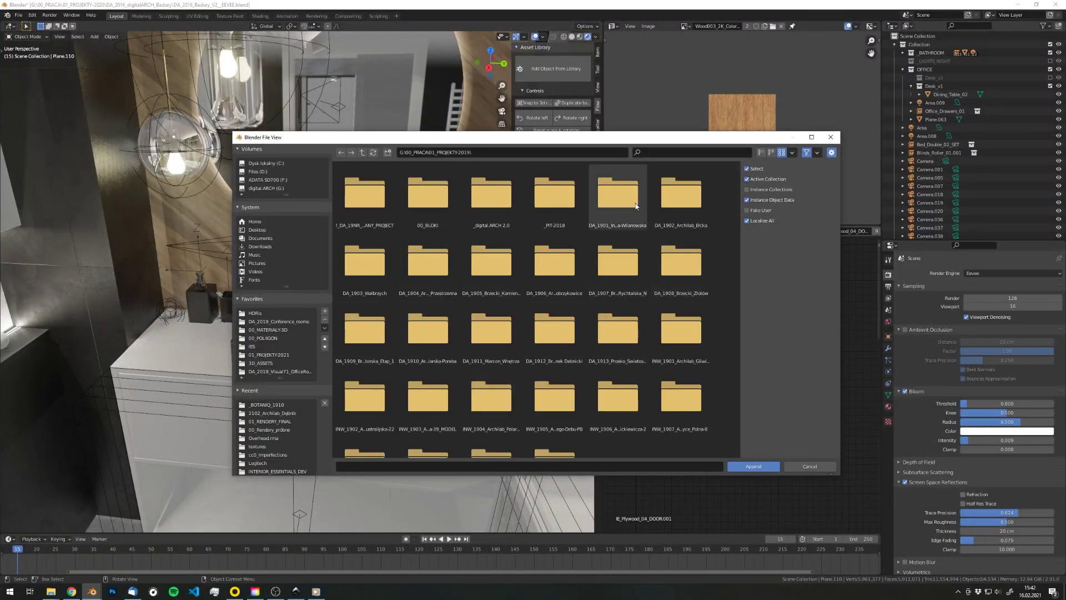
Append a material from the model file in the DA_1901 project folder to the bathroom scene
double_click(637, 206)
double_click(386, 284)
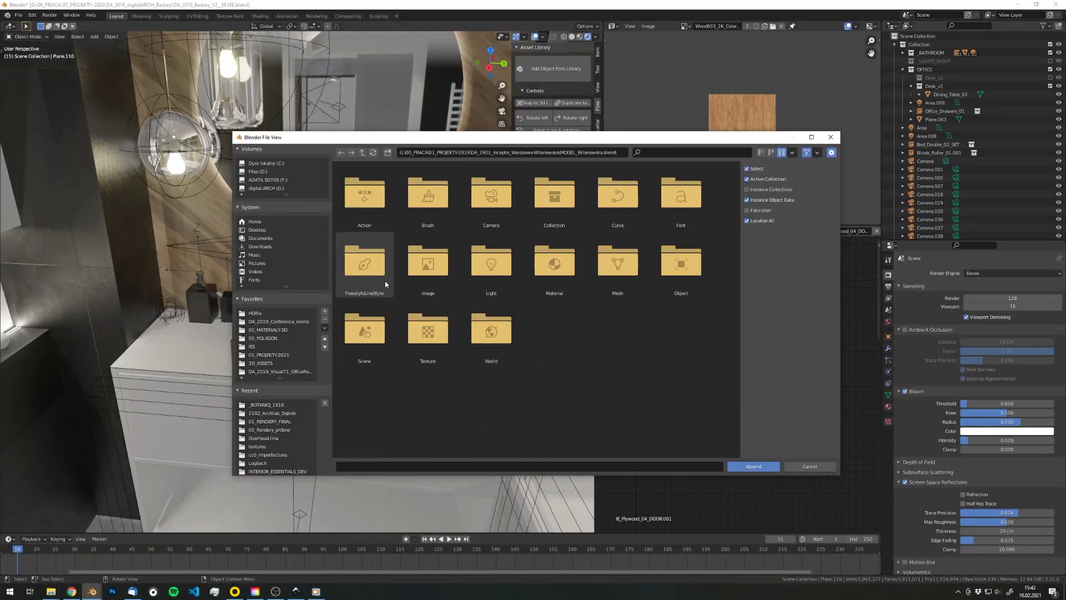
double_click(554, 265)
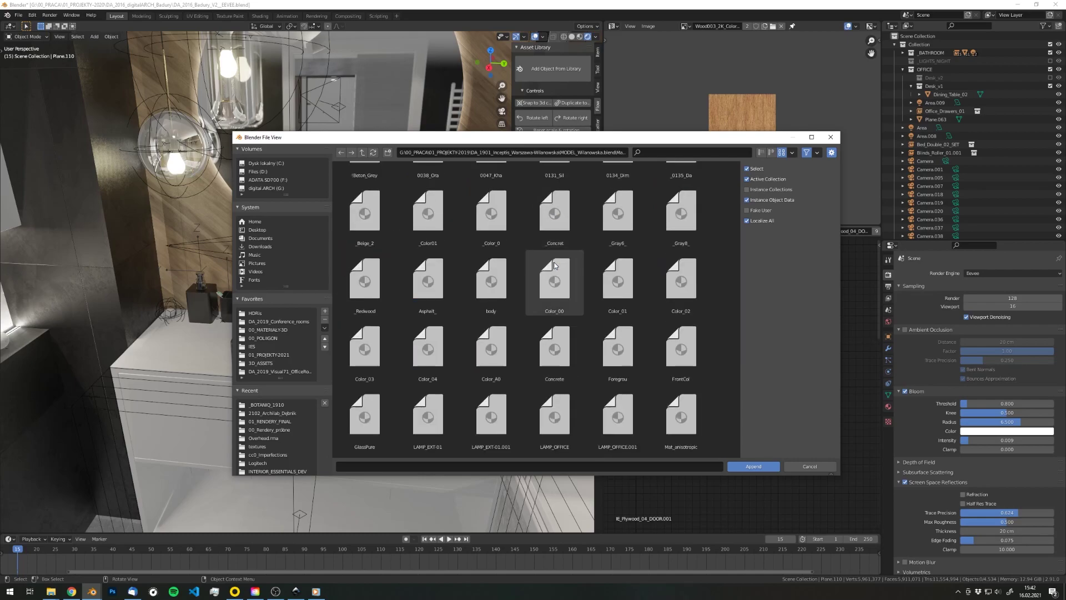
scroll(689, 313, down, 1)
scroll(589, 326, down, 6)
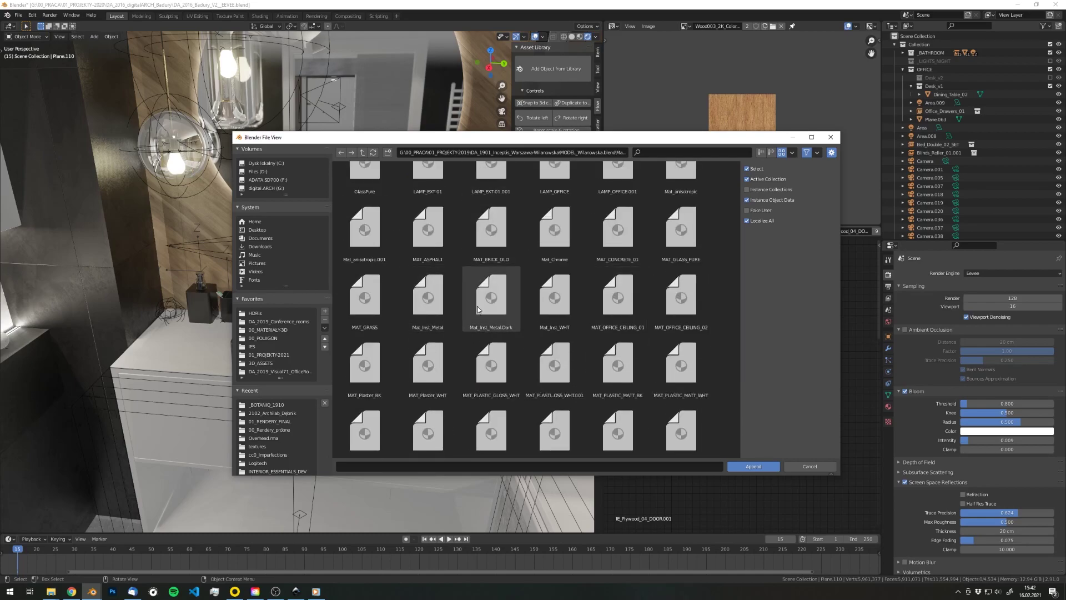
click(753, 467)
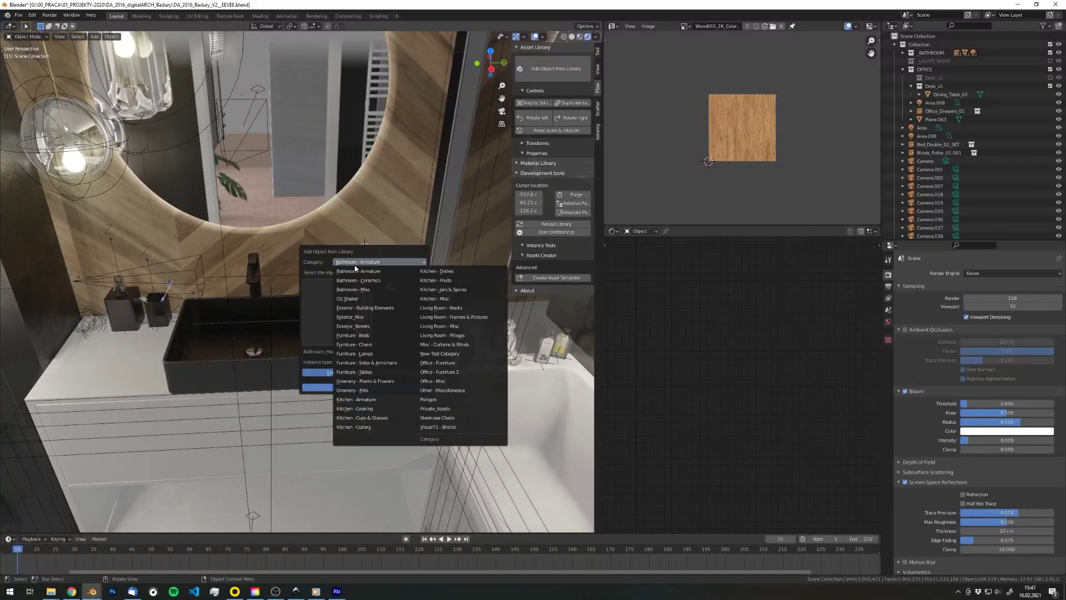
Add Decor_Mirror_01 from the object library's Bathroom - Misc category as a local instance on the vanity counter
click(355, 290)
click(354, 305)
click(344, 386)
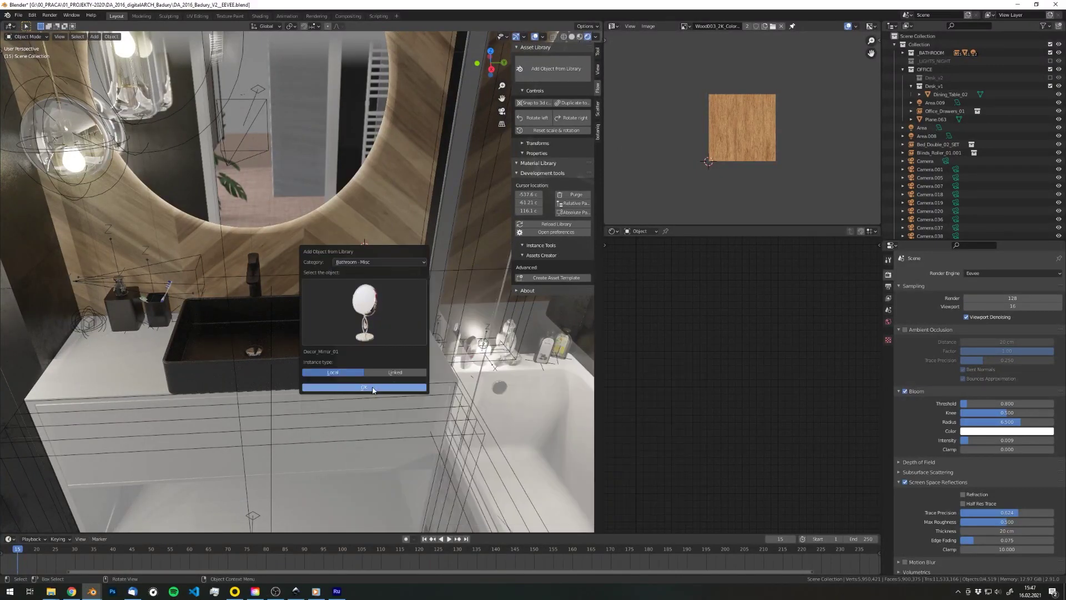
click(364, 387)
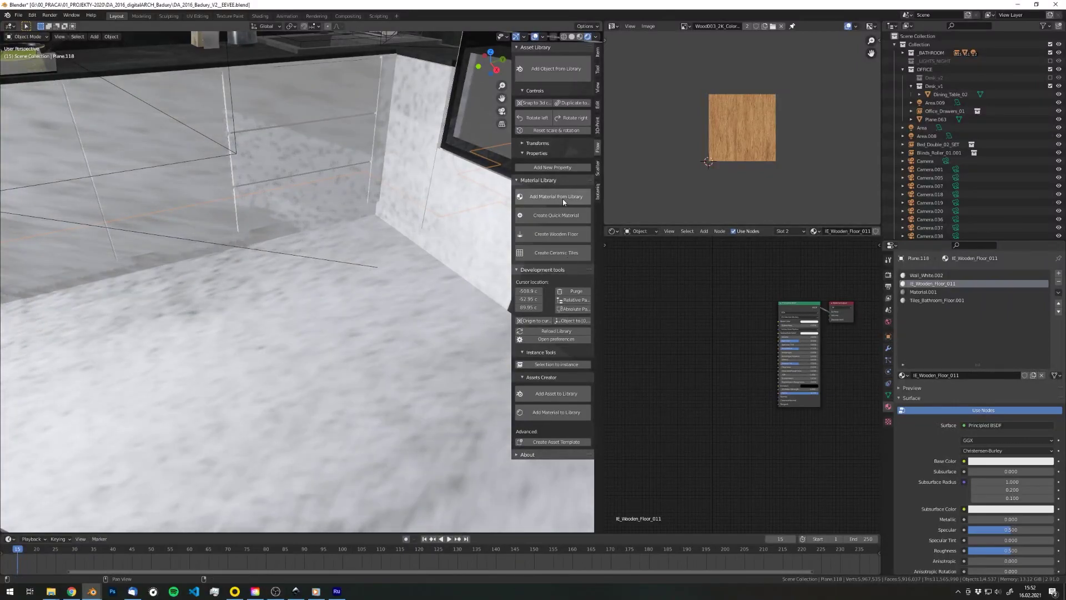
Apply IE_Wooden_Floor_01 from the material library's Wood category to the selected floor's second material slot
click(562, 199)
click(888, 300)
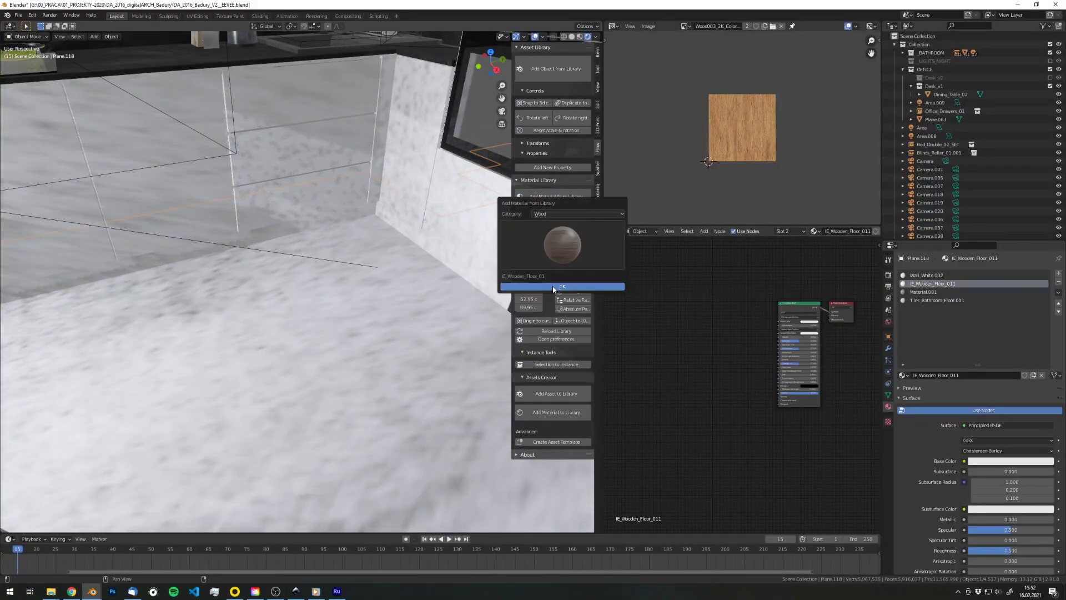
click(552, 288)
middle_drag(378, 328, 272, 341)
scroll(272, 342, down, 4)
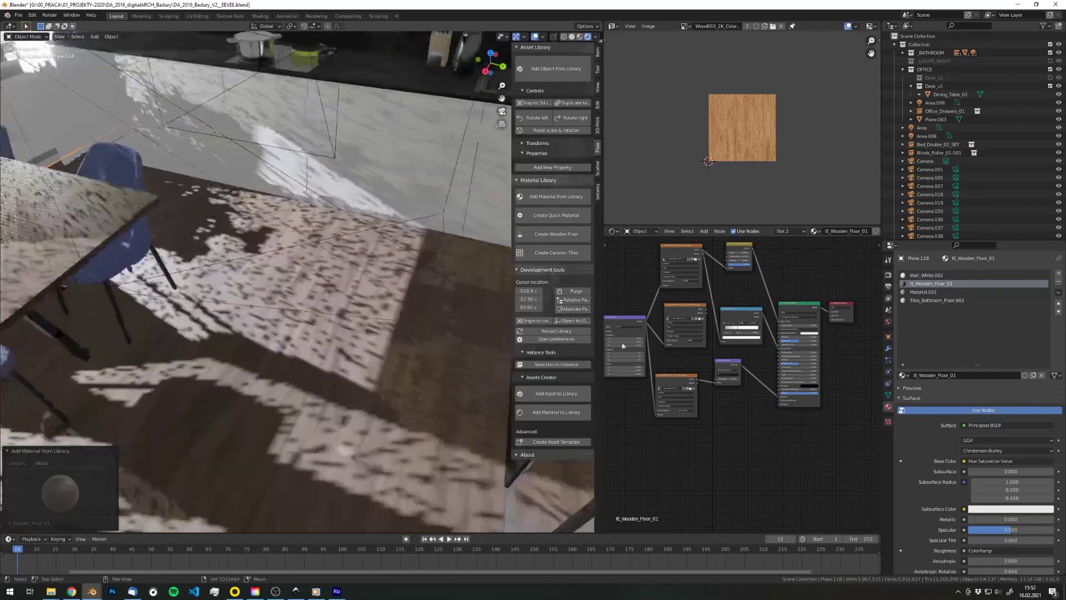
Adjust the texture scale in the Mapping node of the wooden floor material
scroll(665, 366, up, 2)
middle_drag(664, 366, 751, 355)
drag(691, 354, 716, 363)
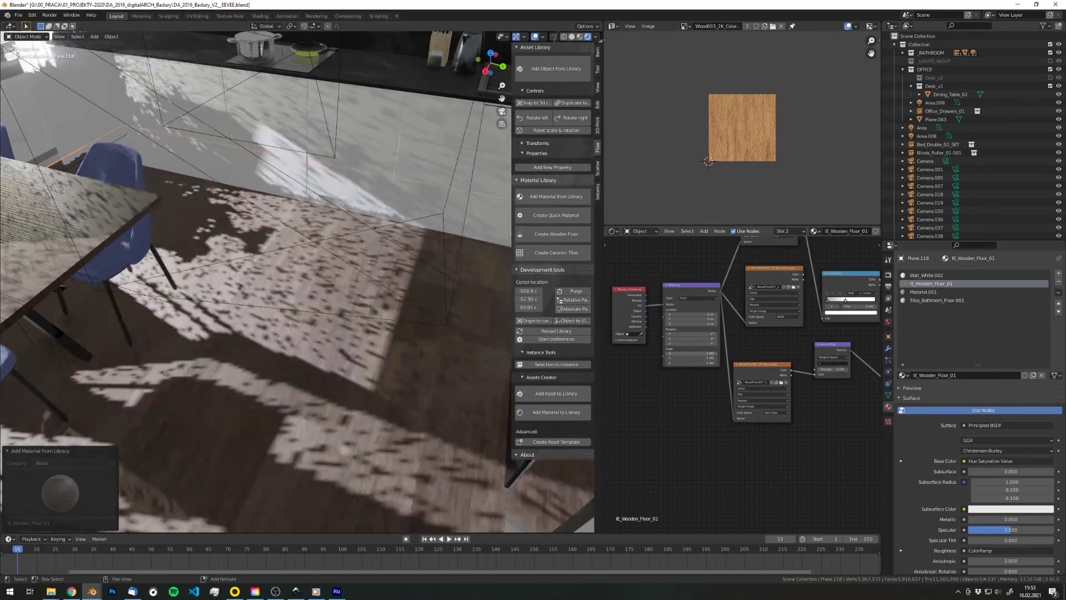
middle_drag(340, 315, 405, 305)
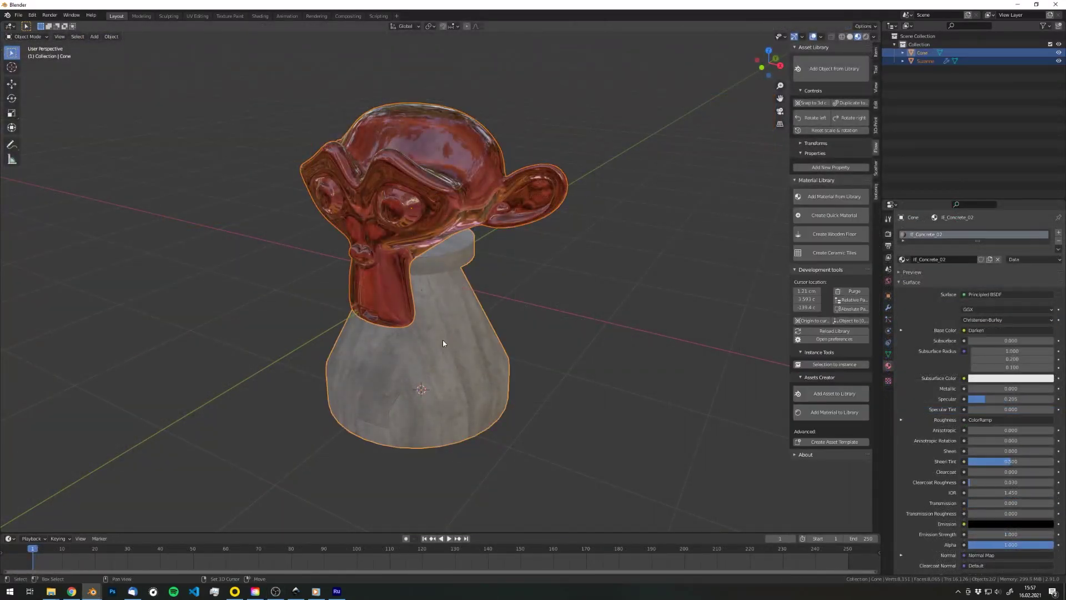
Save the selected monkey head and cone to the asset library in a new category TEST with absolute path remapping
click(834, 393)
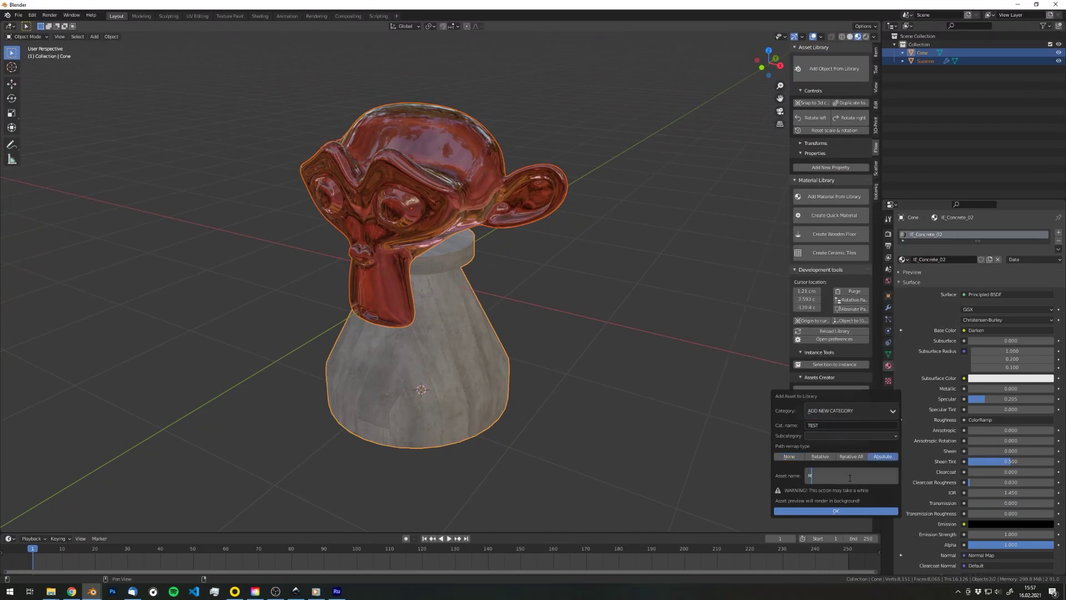
click(843, 511)
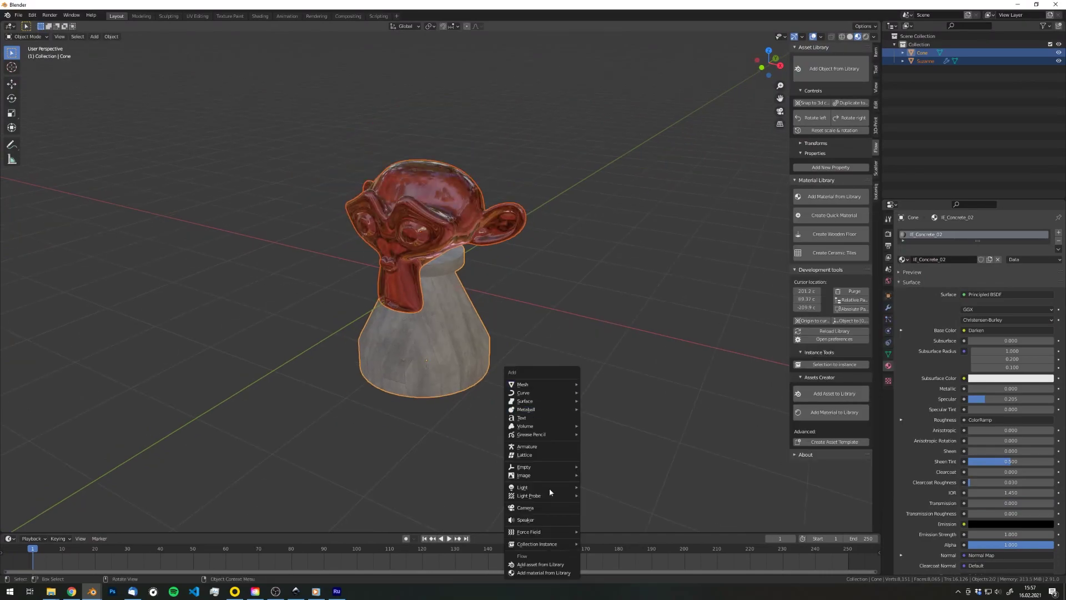
Add an asset from the object library beside the monkey head and cone
click(548, 488)
click(577, 447)
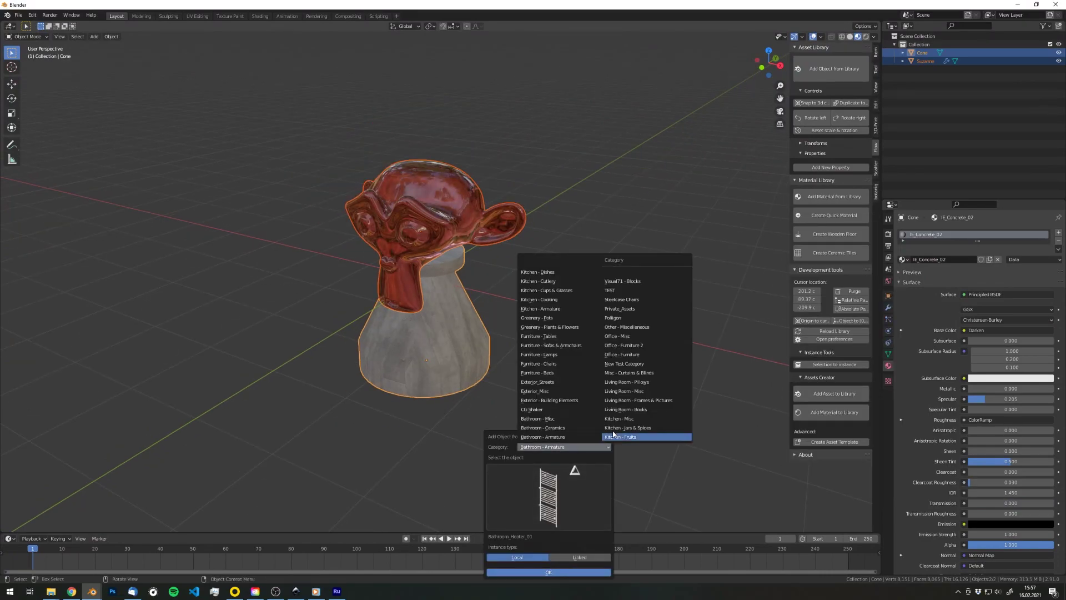
click(644, 436)
click(554, 488)
key(Return)
middle_drag(674, 414, 618, 395)
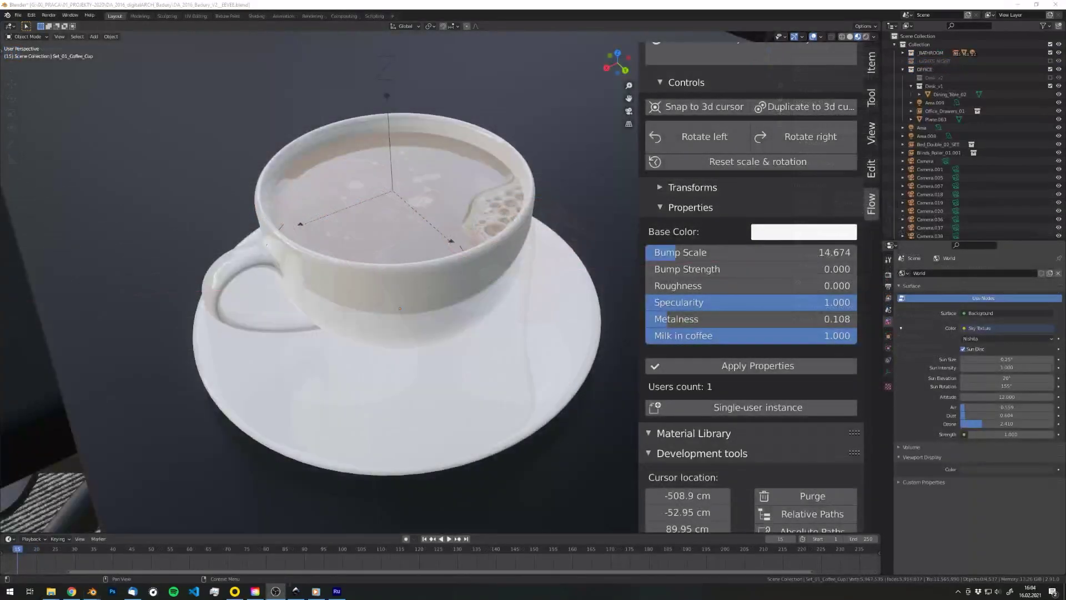
Set the coffee cup's Milk in coffee to 0.000, darken its base color to black and raise its roughness
drag(810, 335, 663, 330)
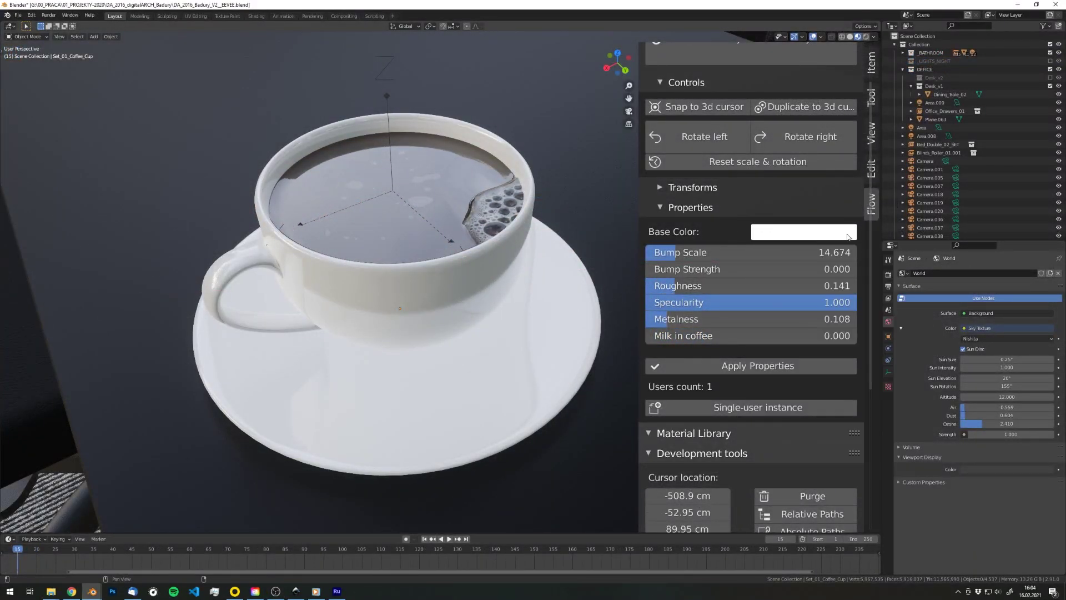
click(847, 238)
drag(895, 260, 895, 355)
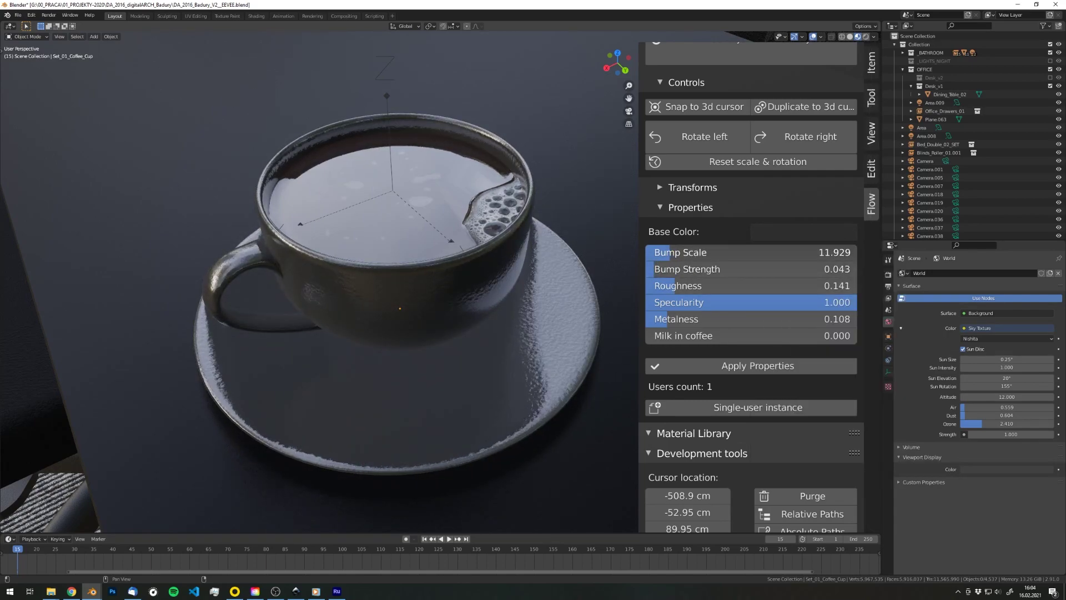
drag(684, 290, 741, 289)
middle_drag(526, 267, 418, 239)
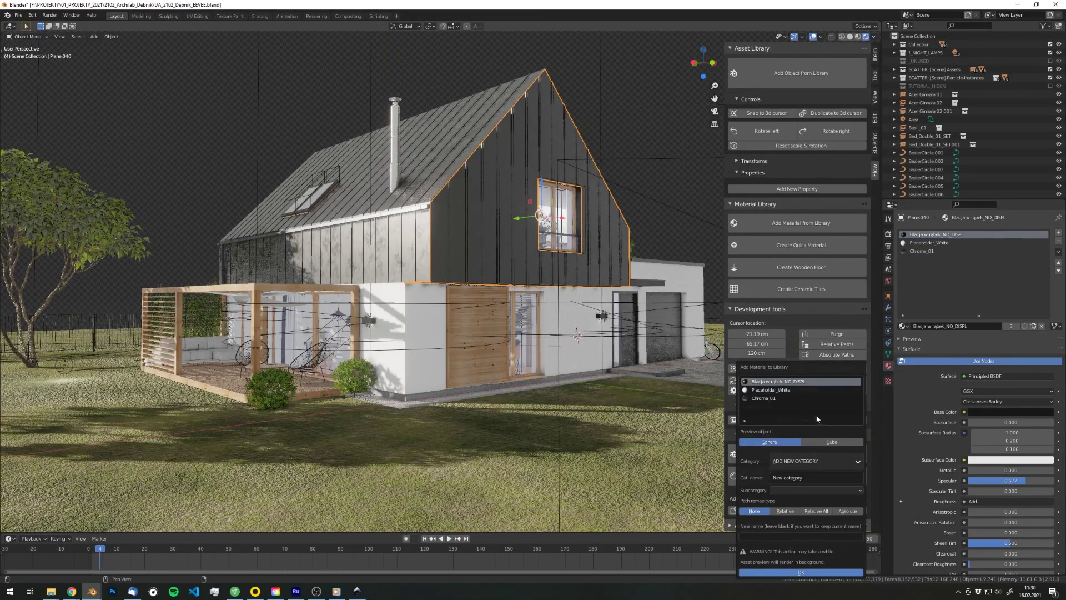
Save the house's metal cladding material to the library as Metal_Sheet_Black under Metal, in a new subcategory Custom, with absolute path remapping
click(805, 461)
click(788, 355)
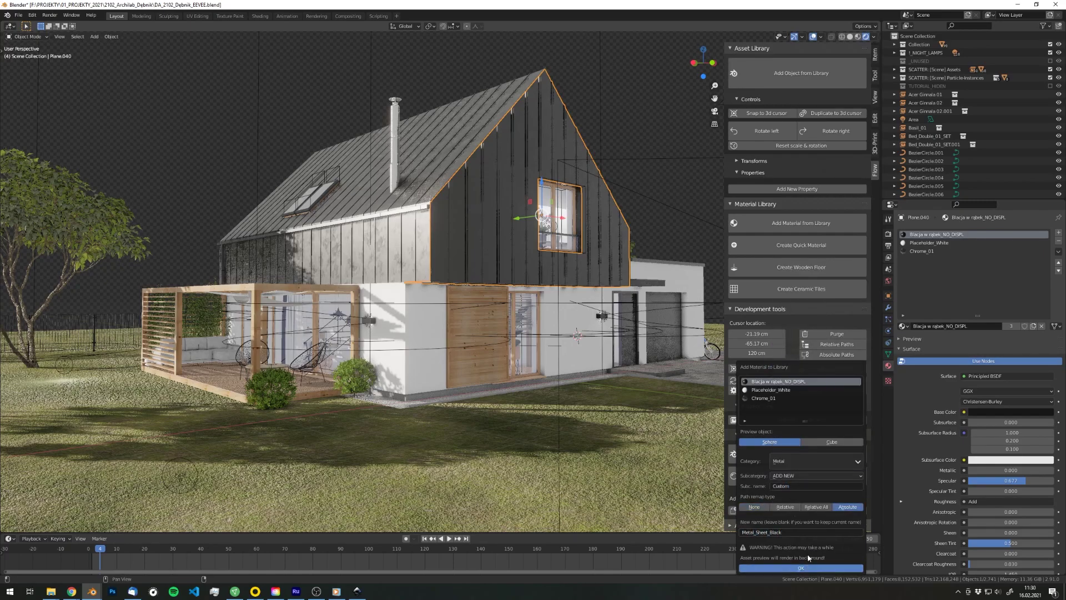
click(801, 568)
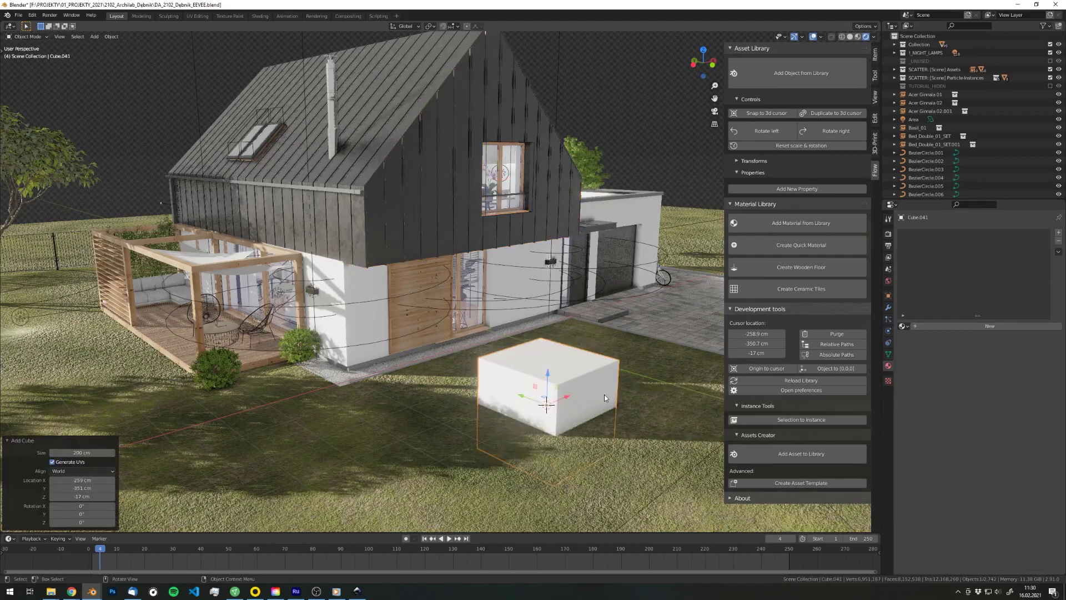
Apply a material from the material library to the cube on the lawn in front of the house
click(801, 223)
click(794, 242)
click(765, 328)
click(779, 325)
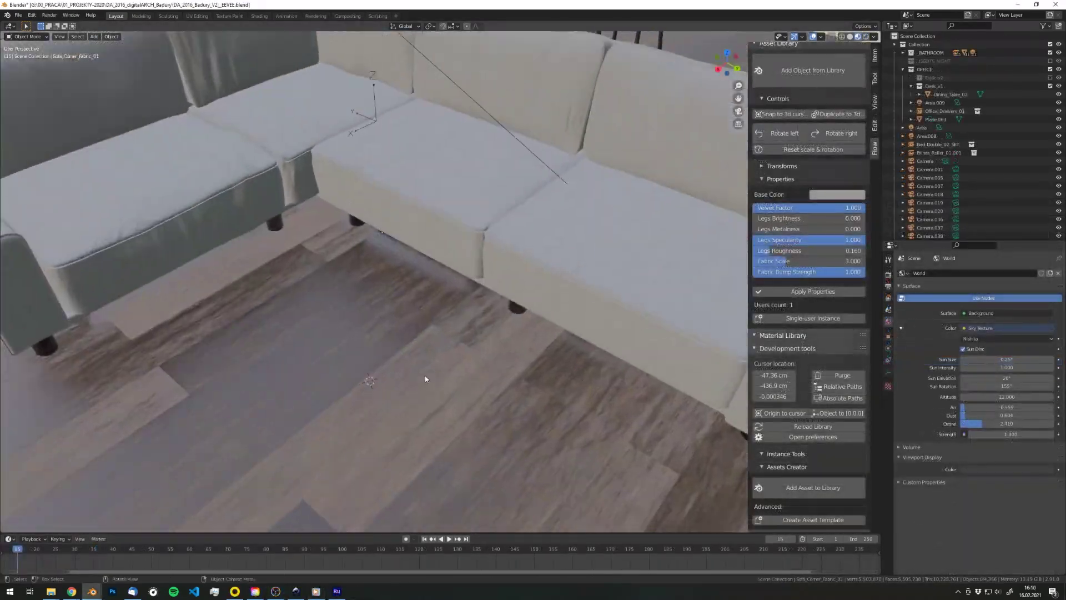
Add Coffee_Table_04 from the object library near the sofa and place Laptop_01_Open on its tabletop
click(514, 376)
click(396, 572)
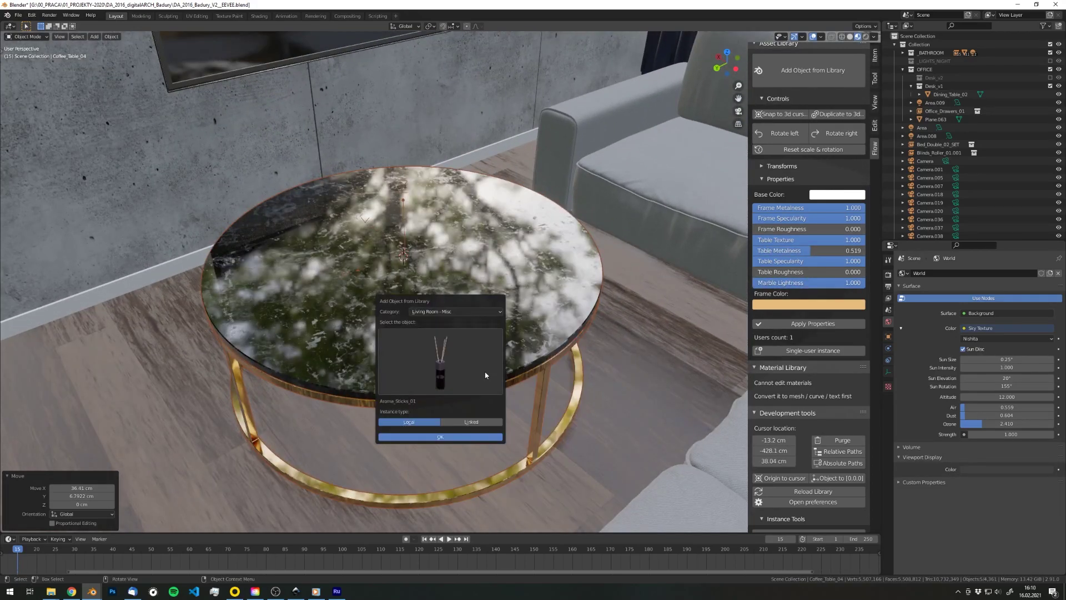
click(486, 375)
click(704, 118)
click(440, 436)
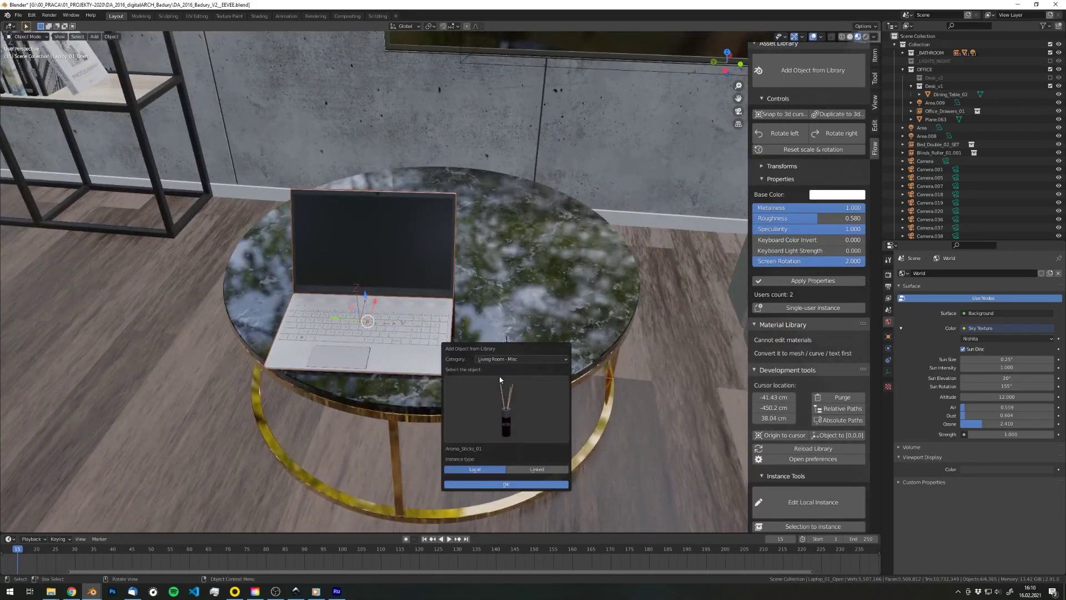
Add another object from the library next to the laptop on the coffee table
click(522, 359)
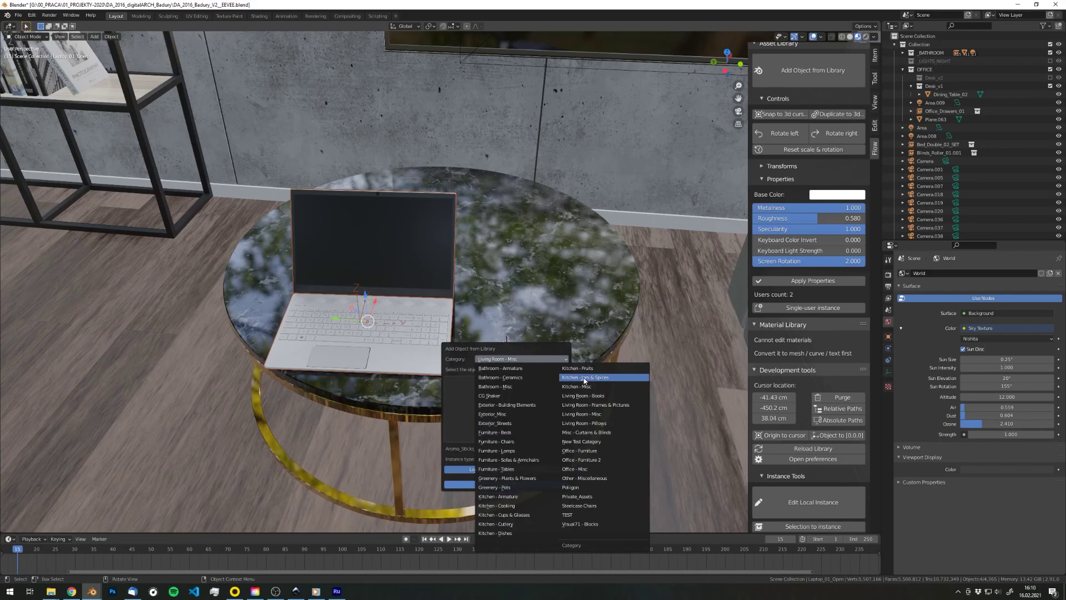
click(604, 417)
click(505, 408)
click(563, 334)
key(Return)
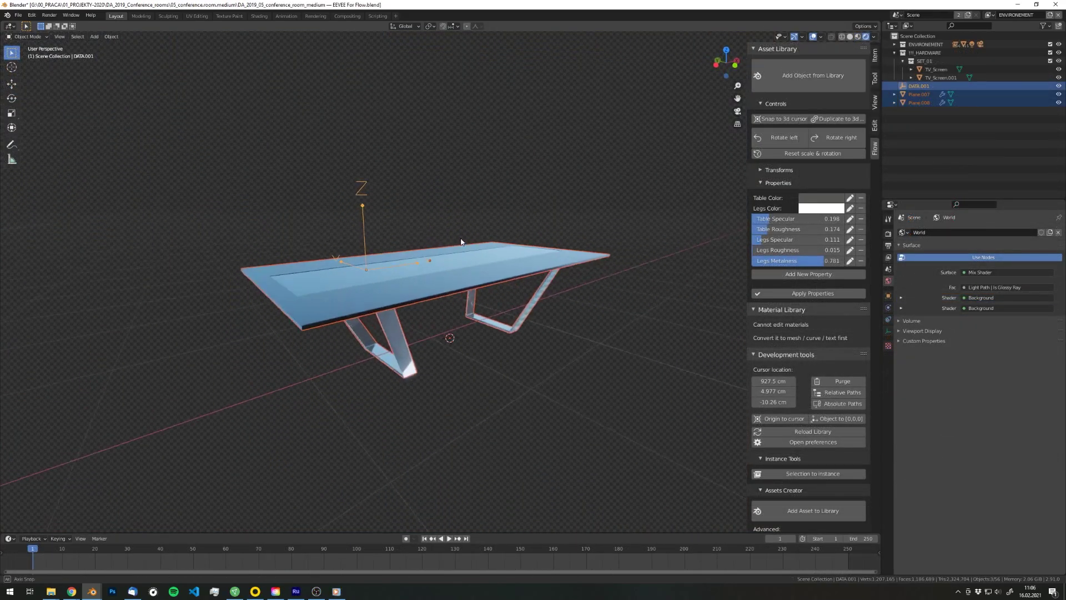
Save the selected conference table with its legs to the asset library as Table_01 in a new category named New Test Category
middle_drag(460, 242, 329, 249)
middle_drag(411, 277, 374, 296)
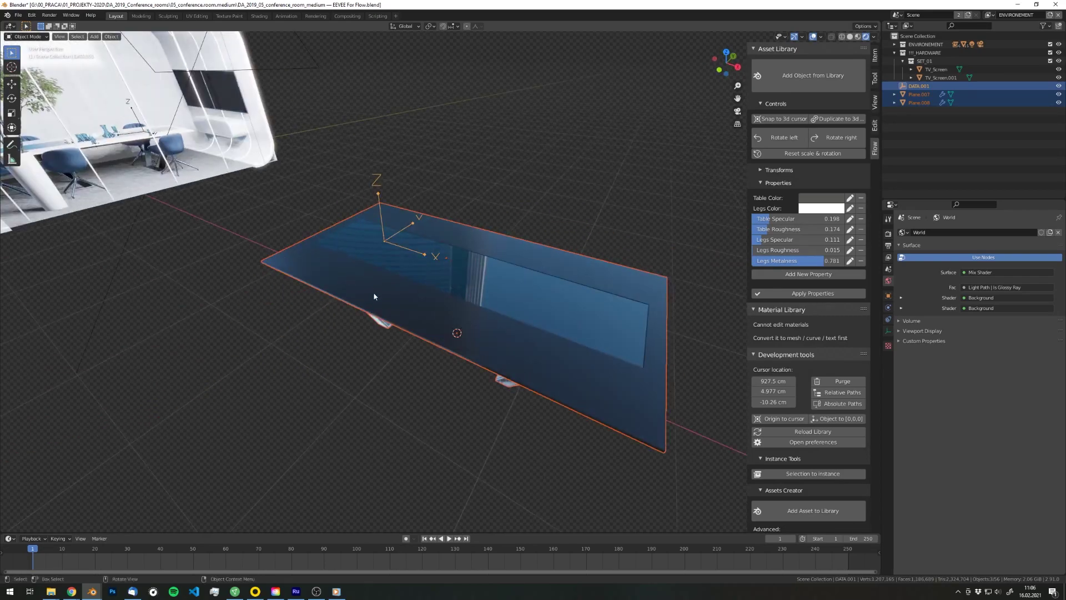
middle_drag(551, 434, 518, 325)
shift+click(519, 325)
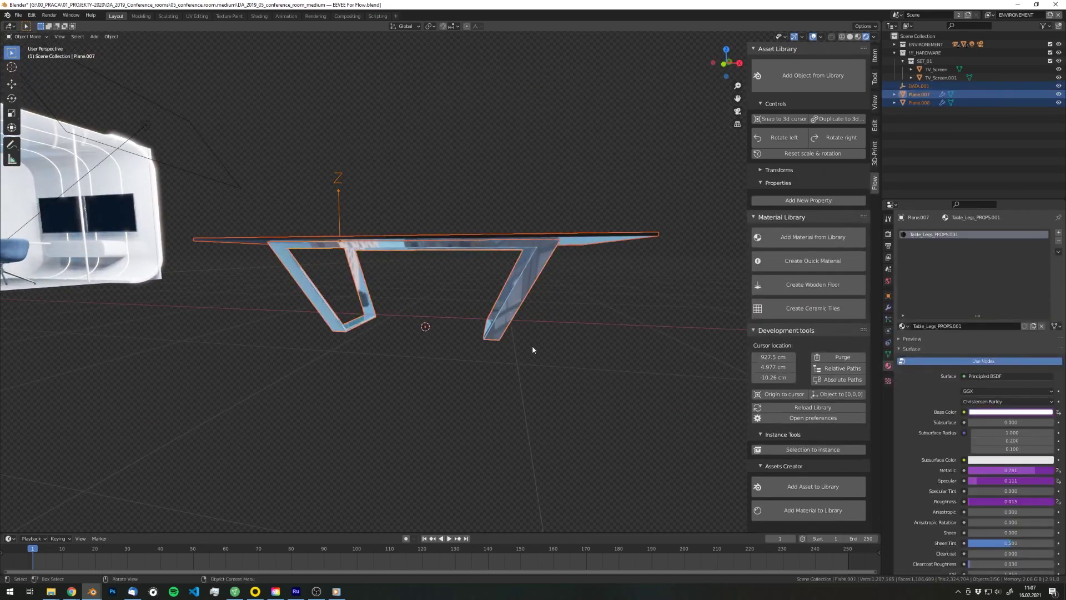
click(809, 485)
click(839, 478)
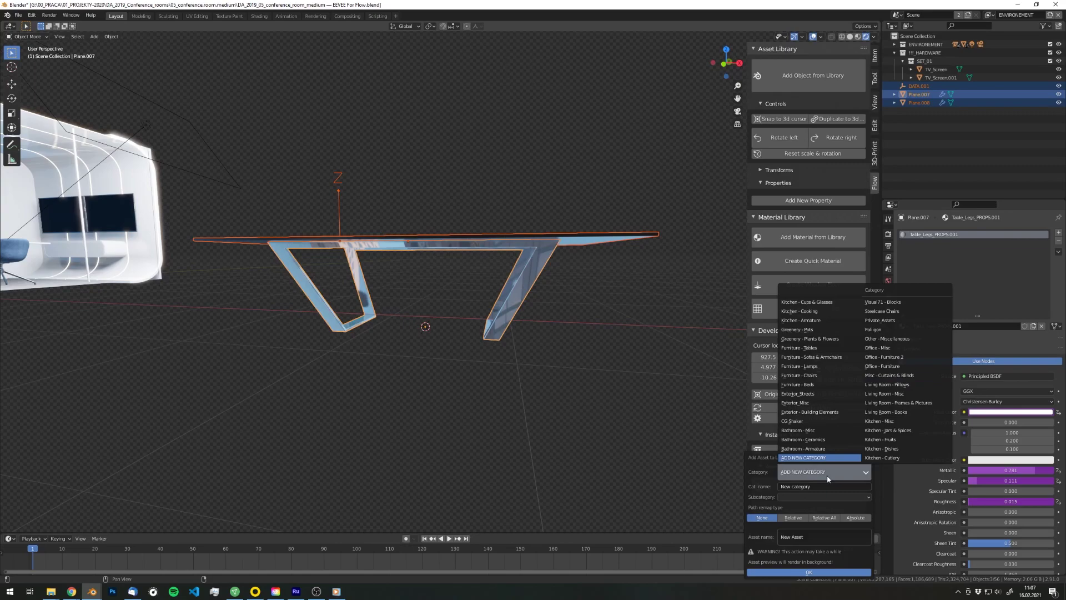
click(809, 486)
text(N)
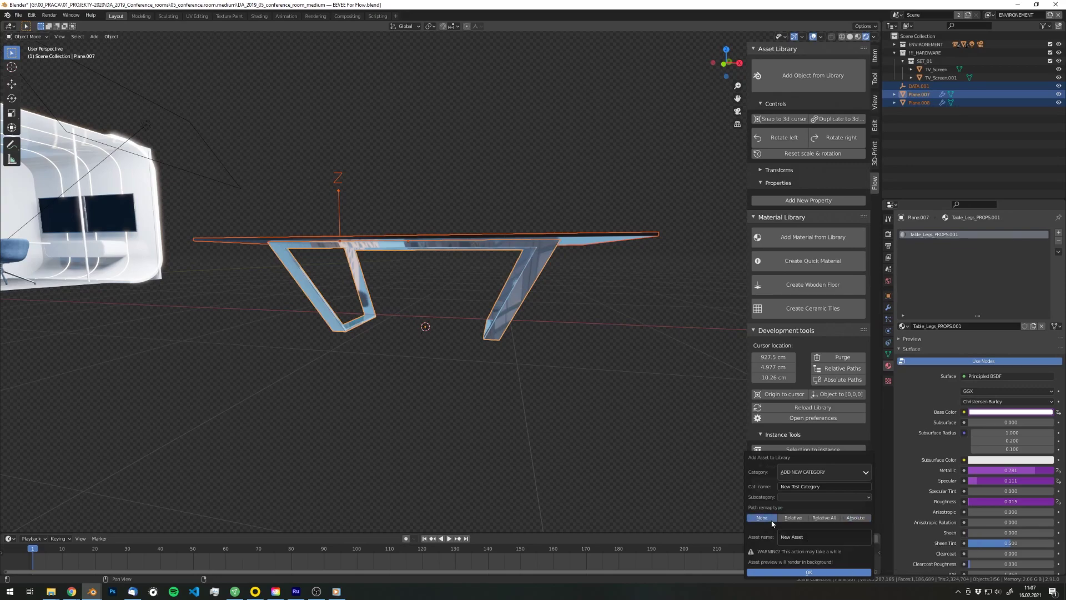
click(811, 534)
text(Table)
click(799, 572)
Add Table_01 from New Test Category as a local instance at a new 3D cursor position beside the original table
middle_drag(555, 388, 525, 403)
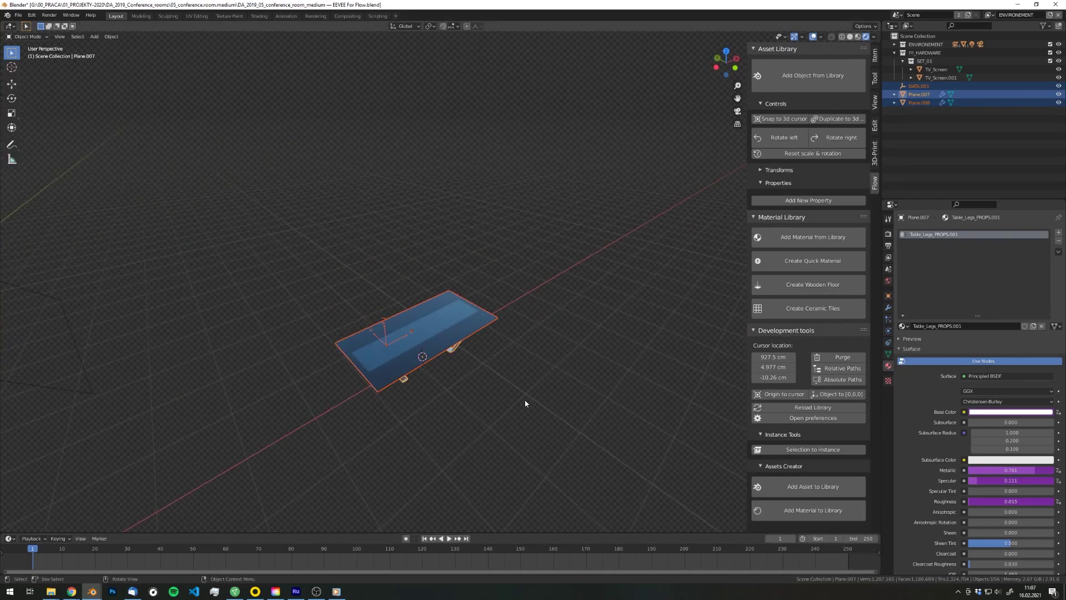
click(526, 403)
shift+right_click(571, 388)
key(shift+a)
click(565, 485)
click(568, 447)
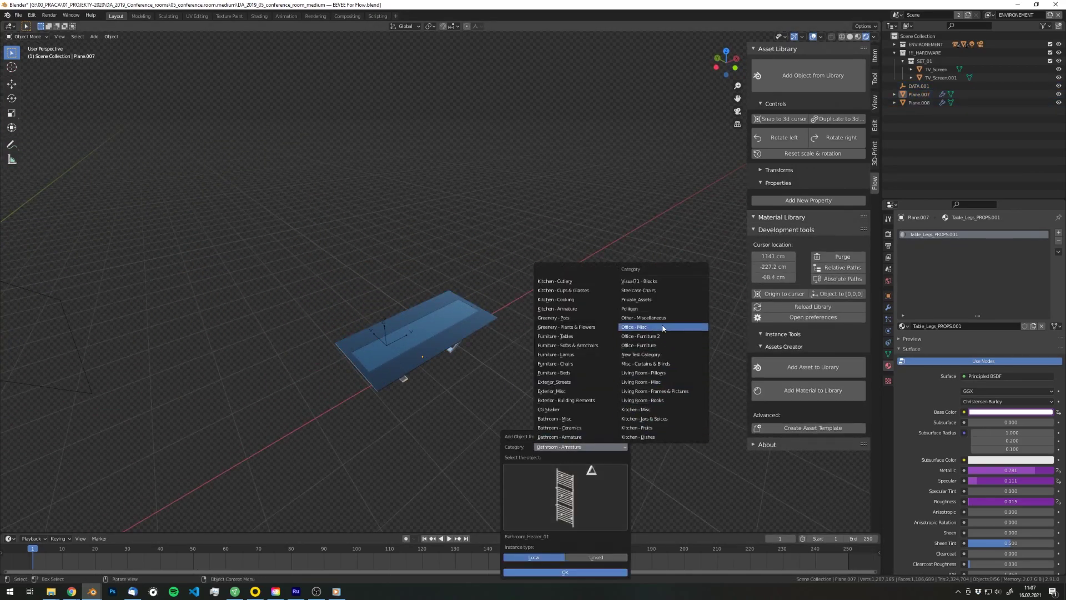
click(647, 355)
click(565, 572)
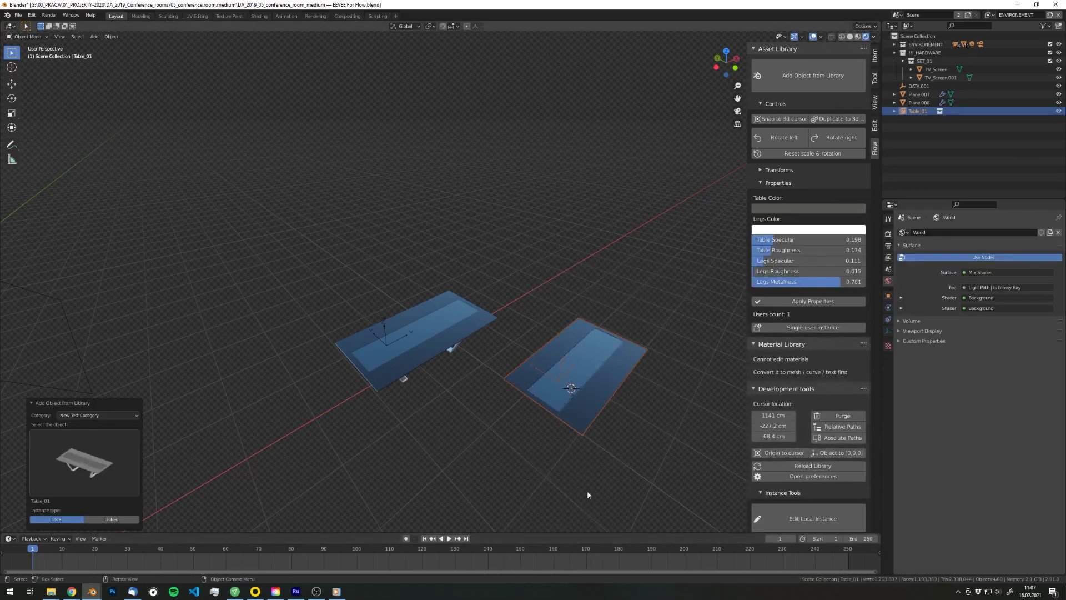
Change the new table's Table Color to bright red and set its Table Specular to 0.675
middle_drag(588, 491, 527, 388)
click(805, 208)
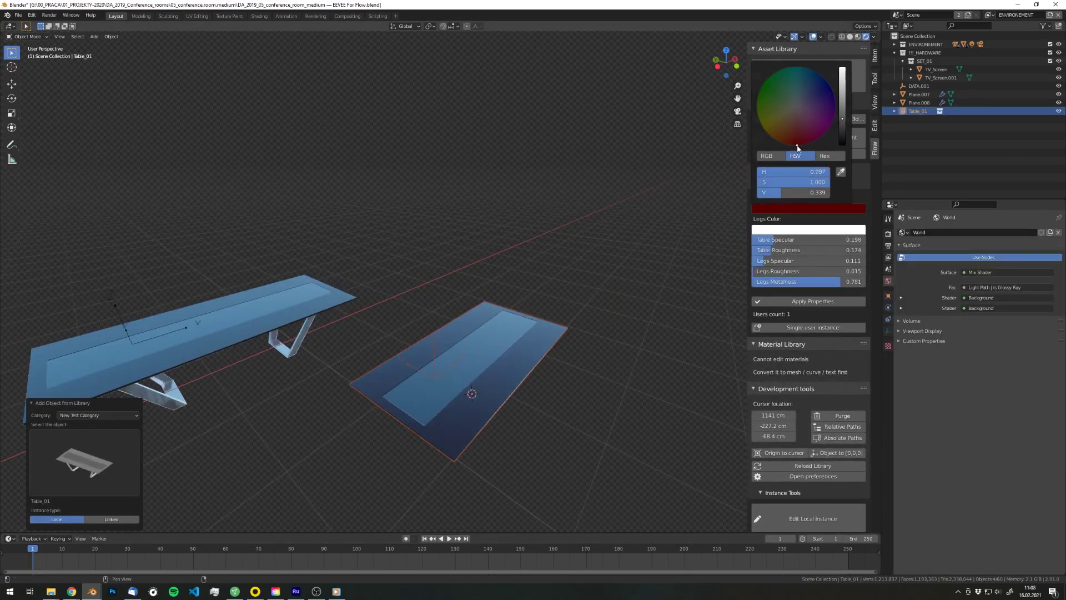
middle_drag(561, 300, 793, 246)
drag(835, 239, 829, 239)
middle_drag(544, 278, 444, 383)
scroll(444, 383, up, 4)
click(816, 209)
drag(835, 113, 835, 68)
middle_drag(455, 366, 478, 287)
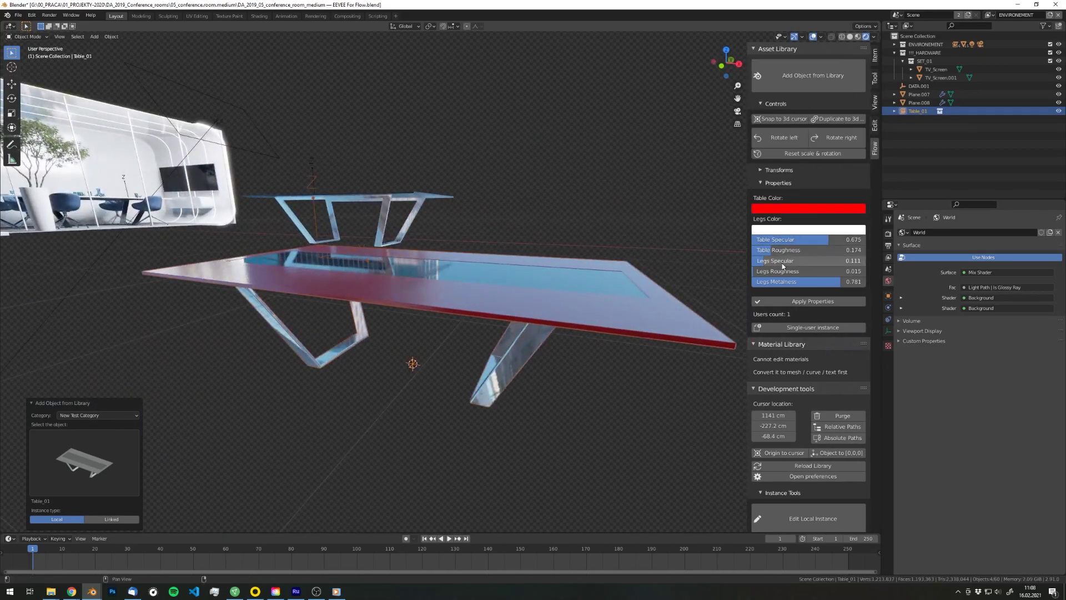
Reduce the Legs Metalness and Legs Roughness of the red table
drag(794, 281, 702, 282)
drag(771, 271, 761, 271)
middle_drag(347, 253, 427, 254)
scroll(427, 254, down, 3)
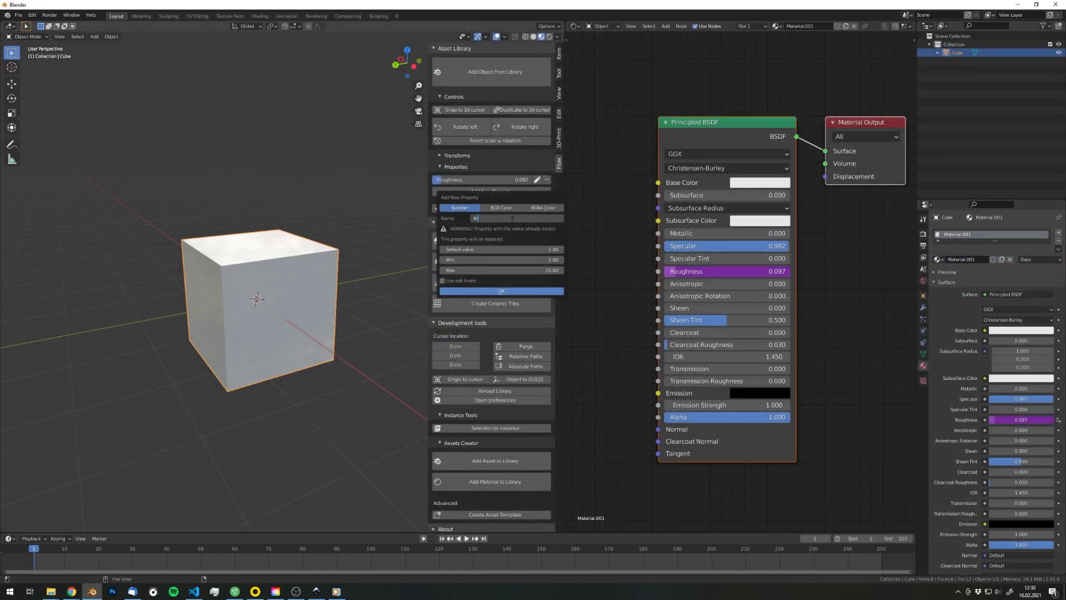
Add a number property named Array Number with a maximum of 20 to the cube
key(Return)
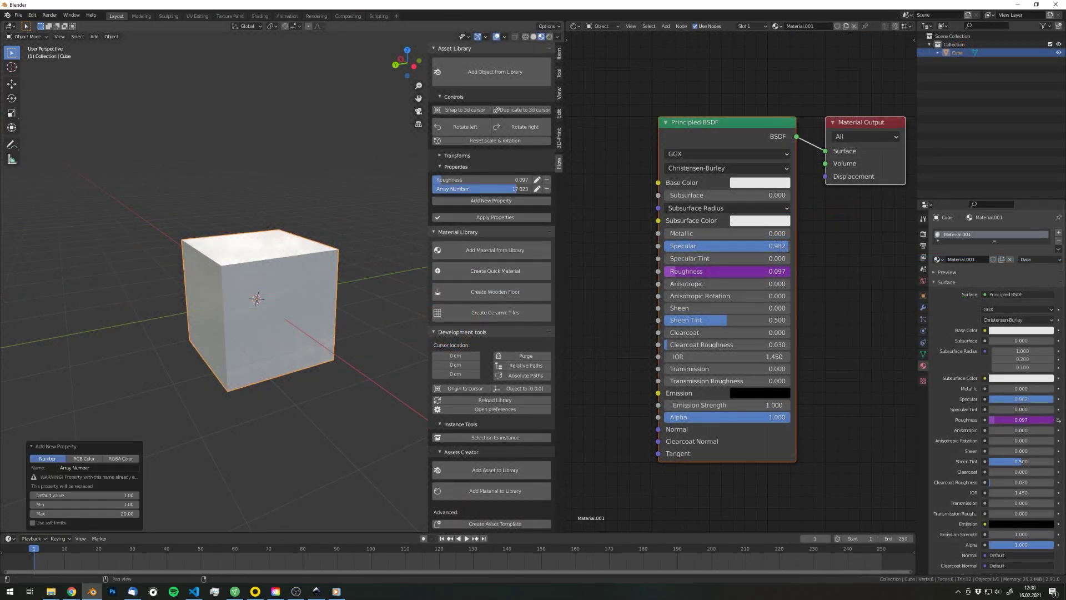
Edit the Array Number property to hold the whole-number value 1
click(537, 188)
key(Return)
click(537, 189)
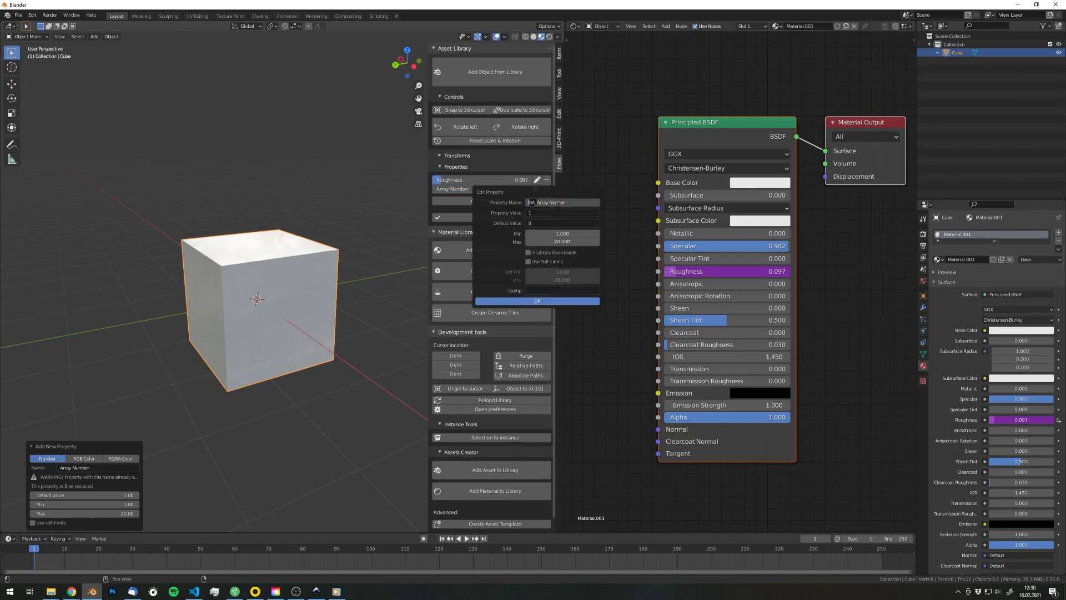
click(559, 300)
click(500, 200)
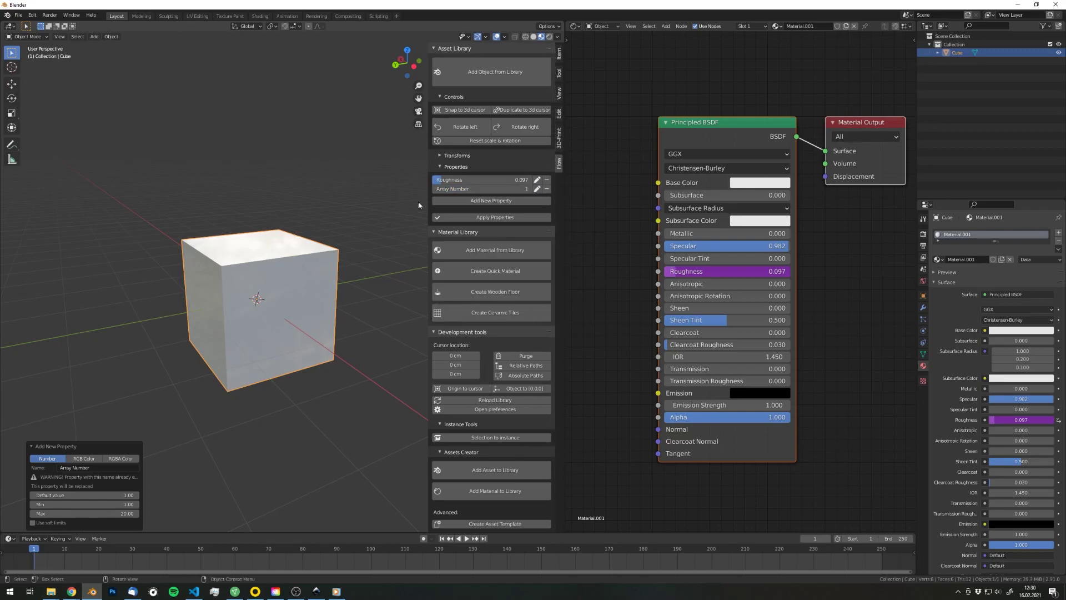
Add an Array modifier to the cube and drive its Count with the Array Number property
right_click(459, 189)
click(438, 288)
click(923, 307)
click(997, 233)
click(836, 275)
right_click(1016, 269)
click(993, 295)
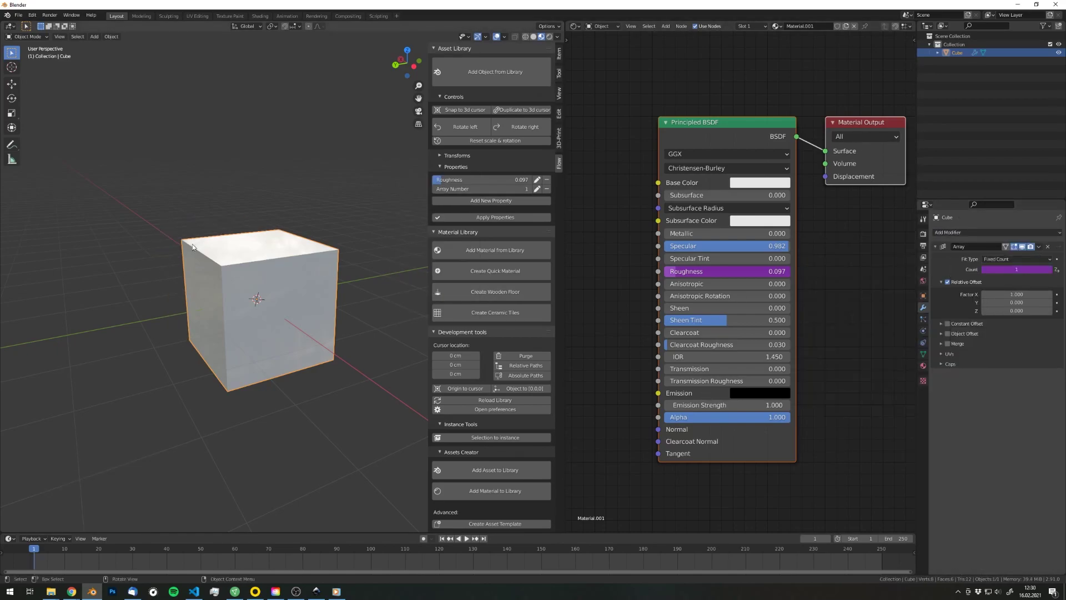
Set the cube's Array Number to 5 and the modifier's relative offset Factor X to 1.330
drag(466, 189, 484, 189)
middle_drag(329, 195, 355, 222)
drag(1017, 294, 1035, 294)
scroll(309, 190, down, 4)
drag(469, 189, 471, 189)
middle_drag(344, 233, 294, 234)
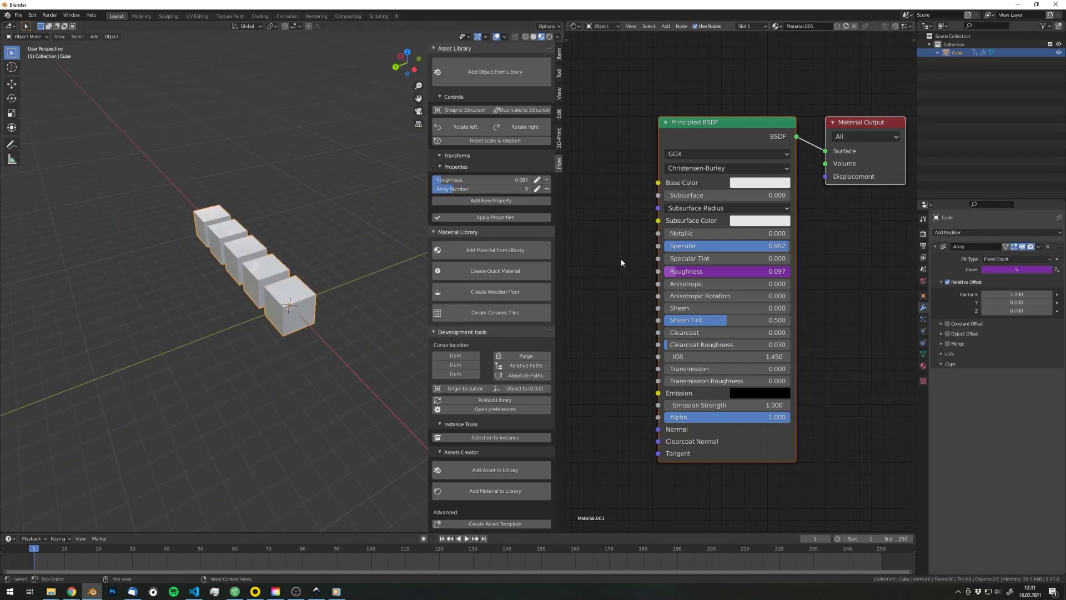
Add an RGB color property named Color with a light red default to the cube
middle_drag(604, 241, 654, 248)
click(494, 201)
click(558, 259)
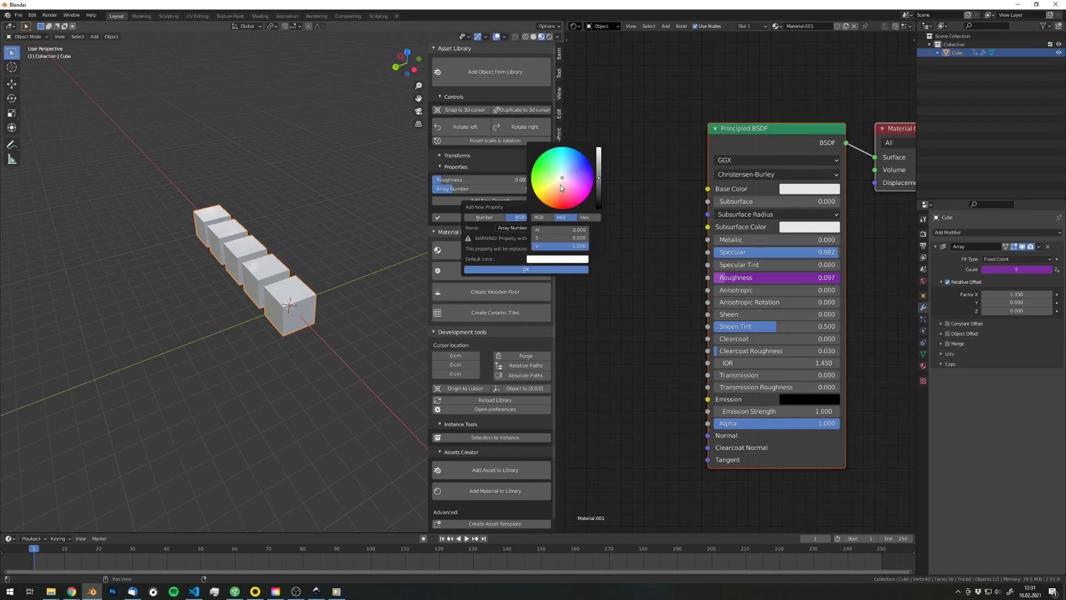
click(526, 249)
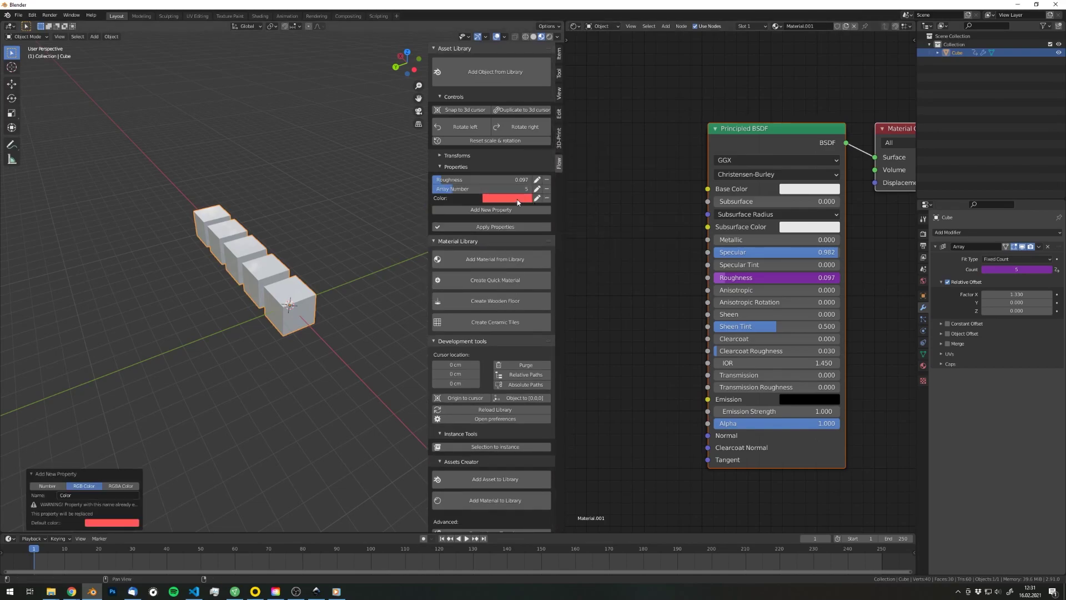
Copy the red channel of the Color property as a new driver
click(518, 198)
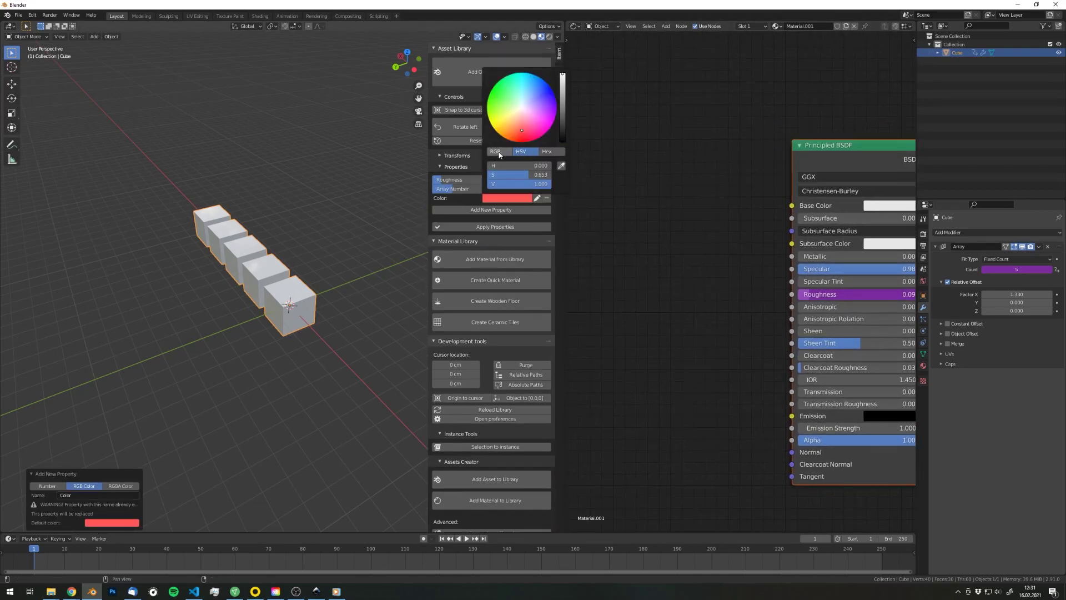
click(499, 153)
right_click(497, 166)
click(460, 287)
Add an RGB input node and connect it to the Base Color of the Principled BSDF
middle_drag(675, 229, 697, 230)
click(698, 231)
scroll(721, 247, down, 2)
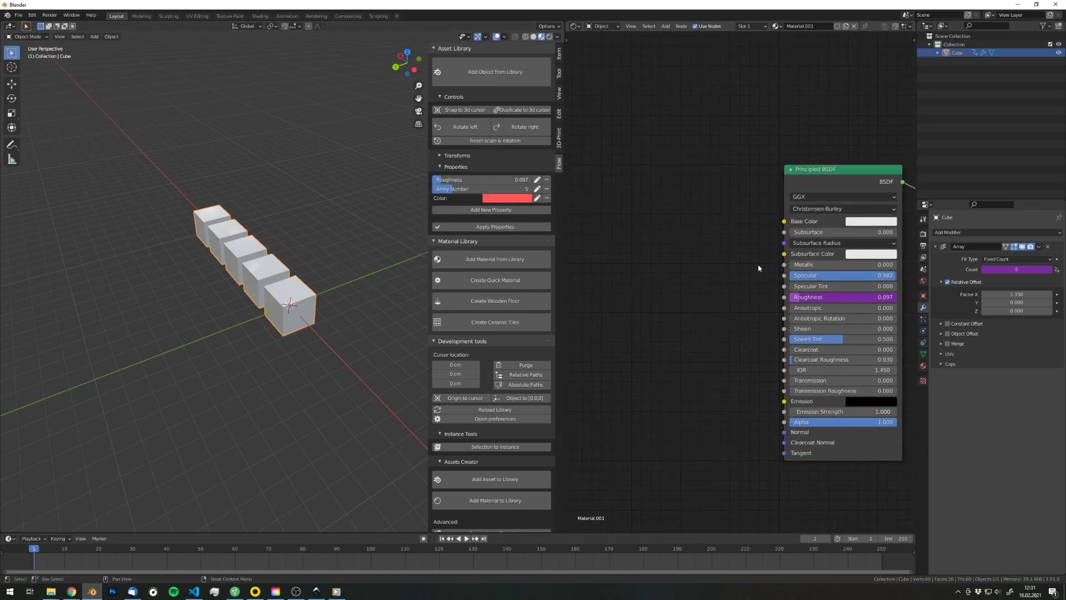
middle_drag(759, 266, 759, 260)
key(shift+a)
mouse_move(655, 266)
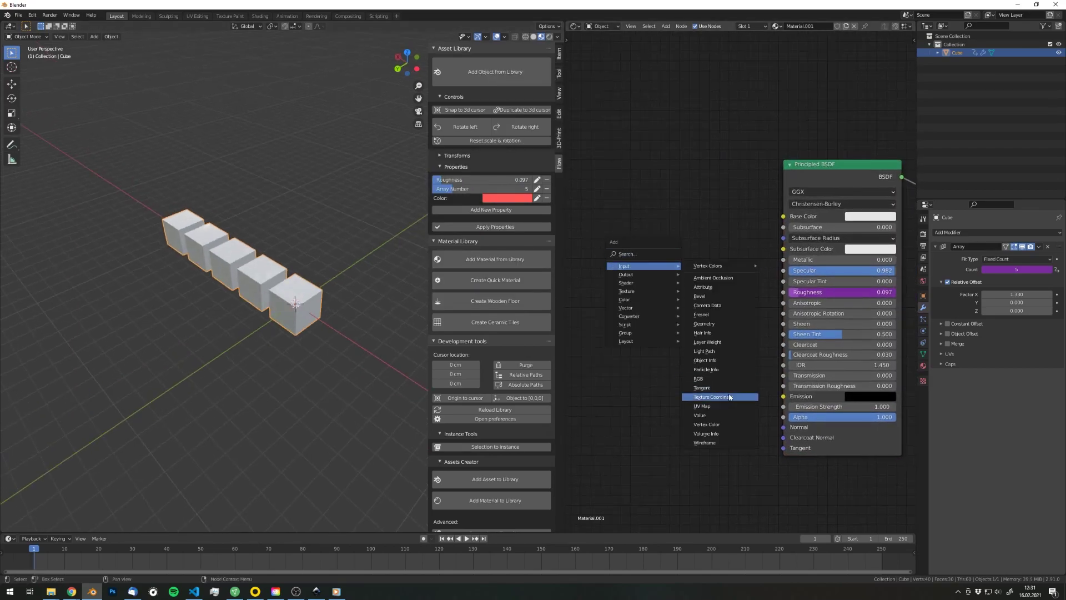
click(698, 378)
Drive the RGB node's color channels with the matching channels of the Color property
click(700, 264)
right_click(733, 221)
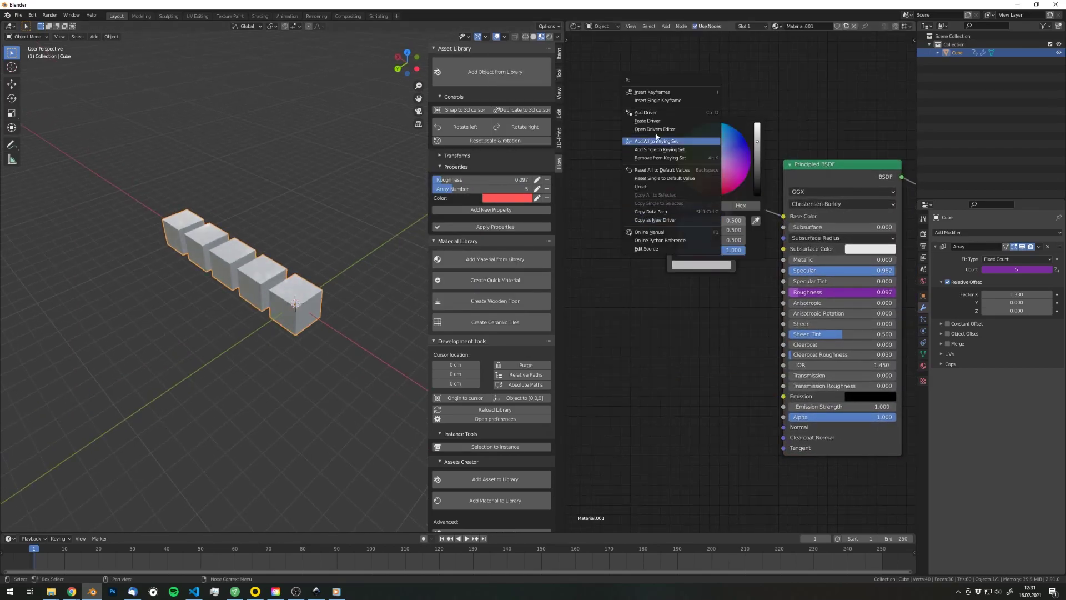
click(698, 231)
click(506, 198)
right_click(506, 197)
click(646, 132)
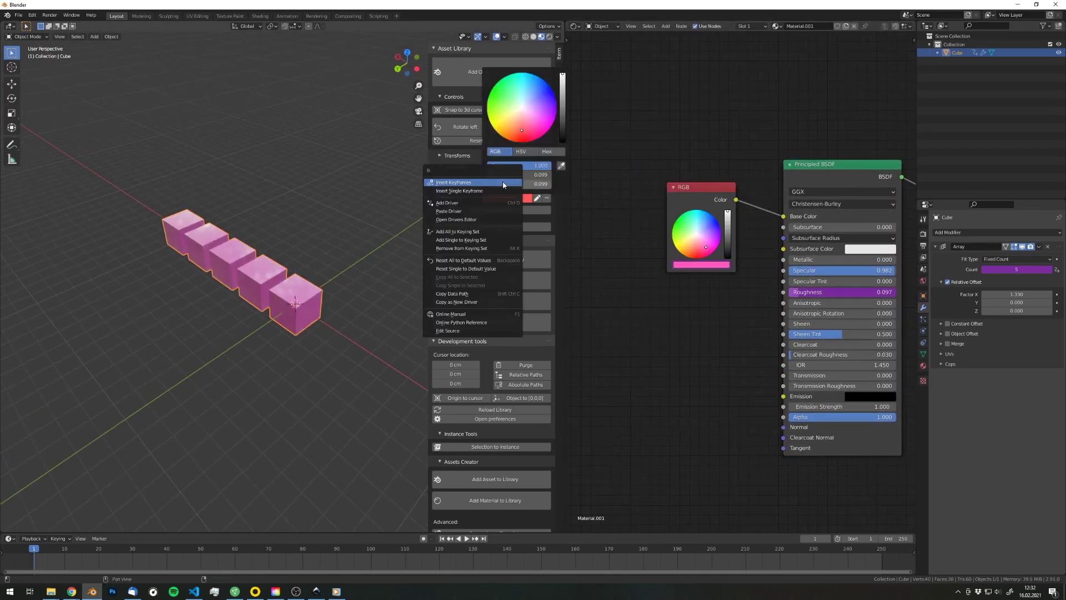
click(472, 303)
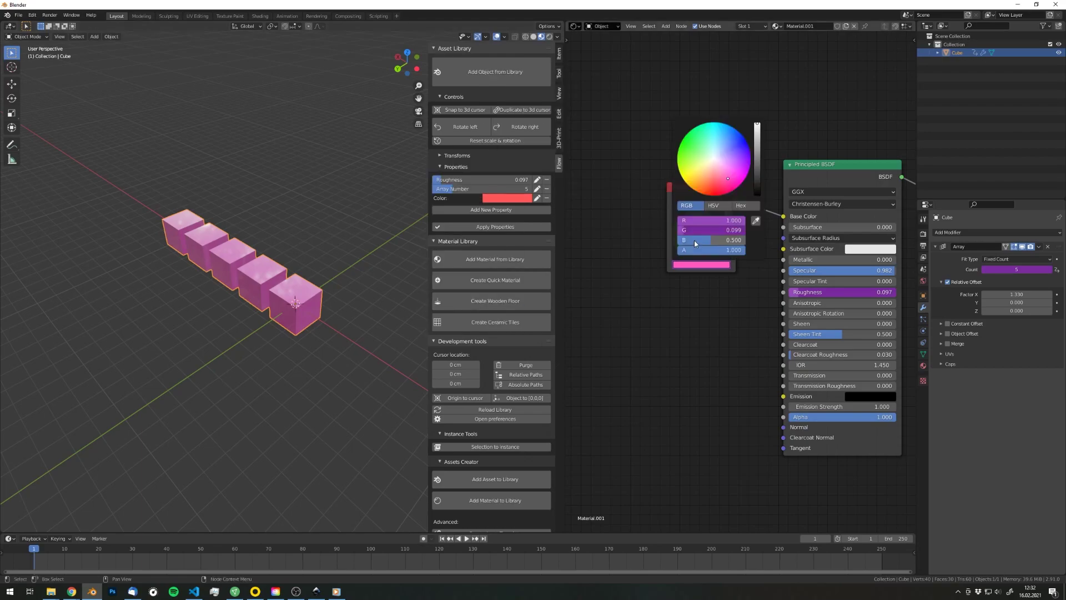
Pick a different shade for the cube array's Color property
click(507, 198)
mouse_move(531, 108)
mouse_down()
mouse_move(521, 107)
mouse_move(533, 119)
mouse_up()
click(688, 419)
click(519, 180)
middle_drag(339, 278, 336, 250)
scroll(333, 244, up, 5)
key(Tab)
Select the dining table with its four chairs and turn the selection into an instance named Table_01
click(267, 236)
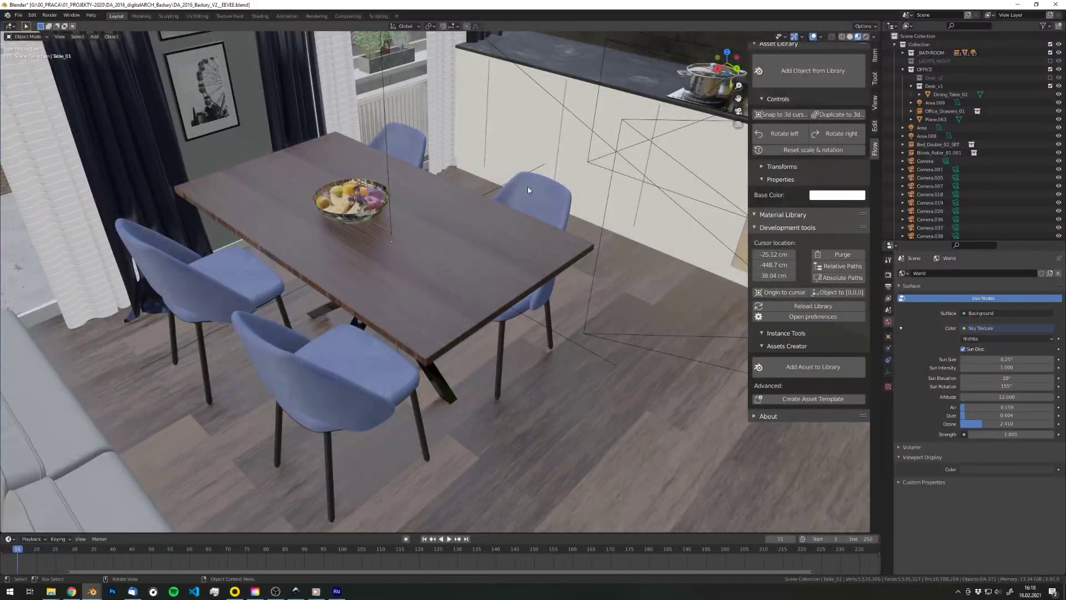
click(528, 190)
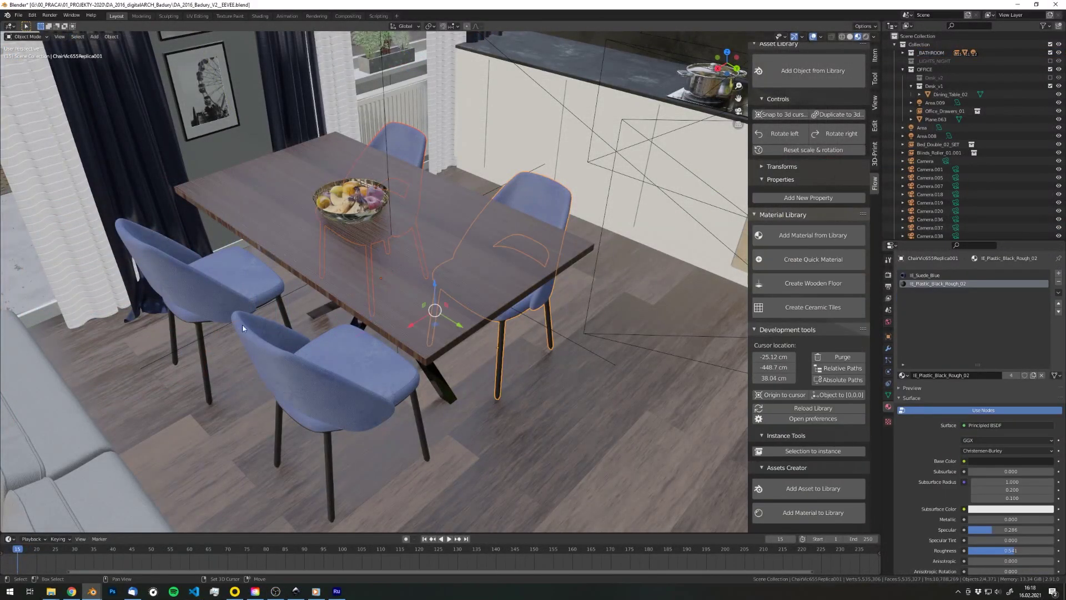
click(450, 319)
middle_drag(474, 290, 632, 348)
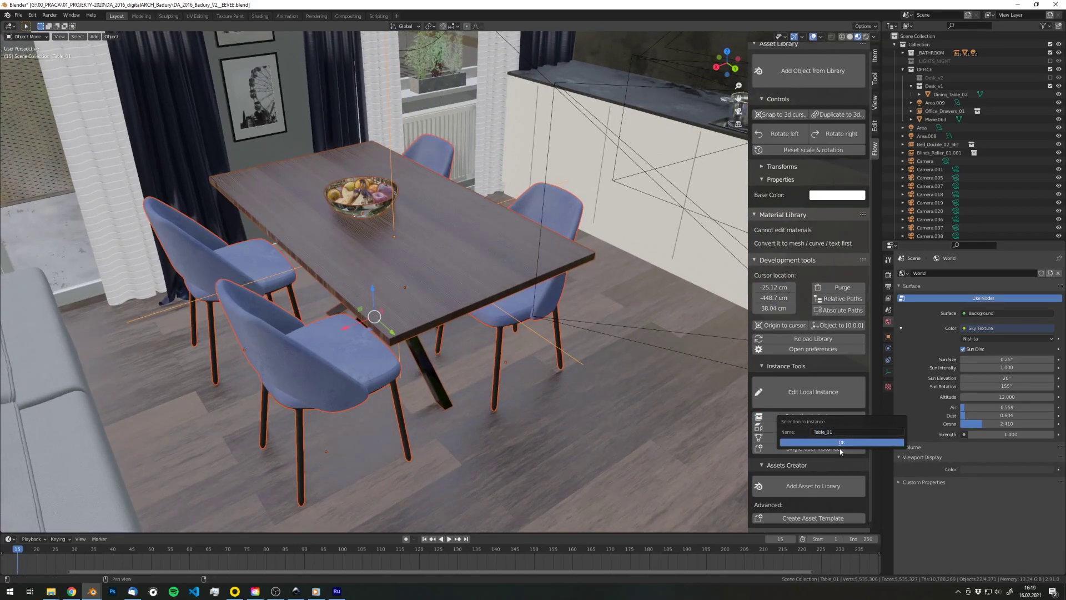
click(840, 443)
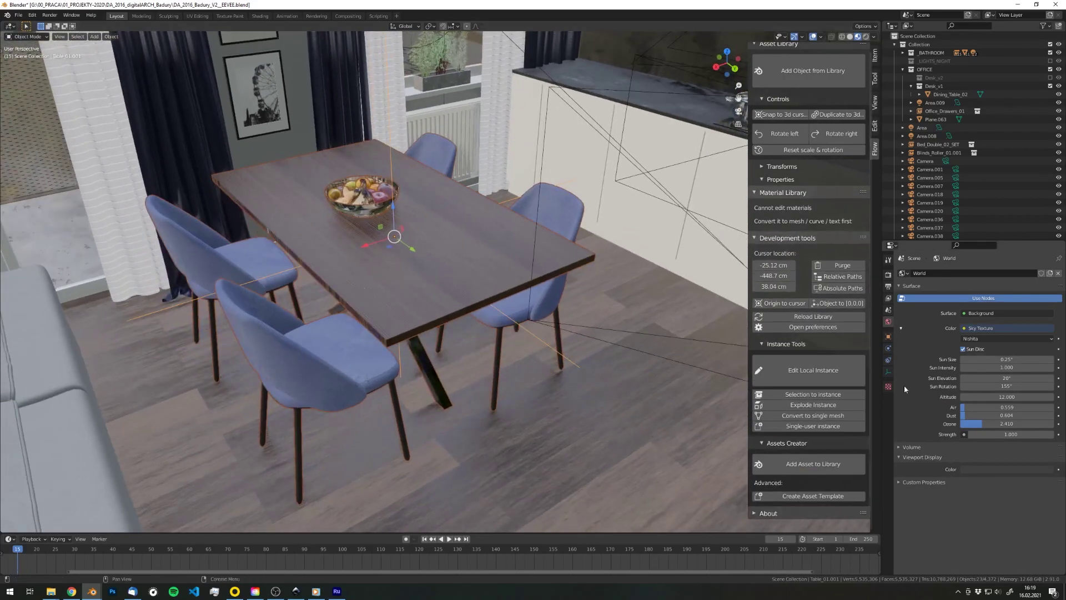
Open the new table-and-chairs instance for local editing and enter the nested table instance
click(812, 369)
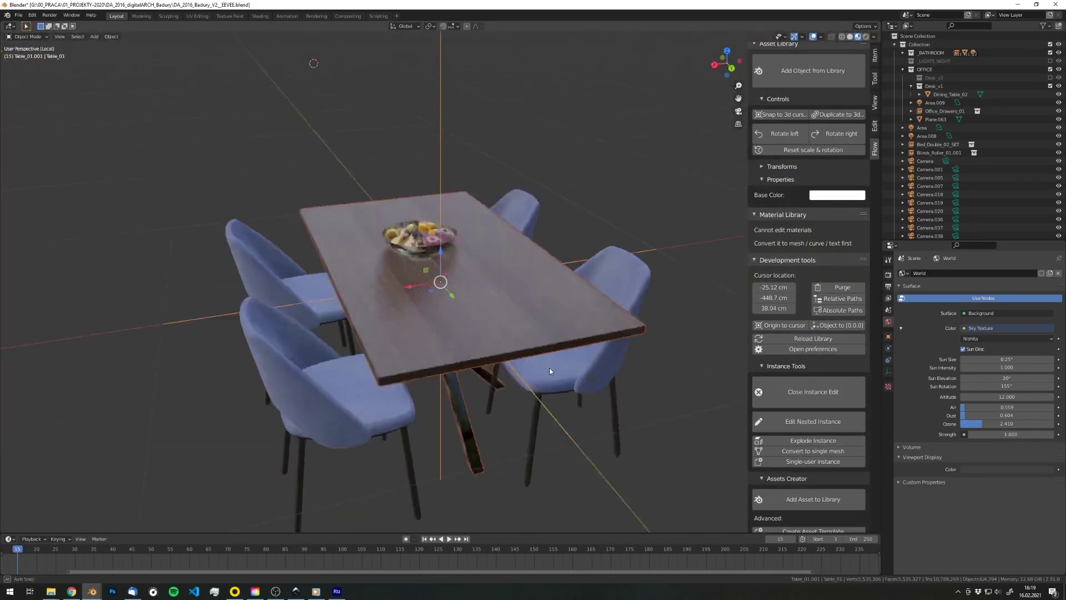
middle_drag(549, 367, 588, 322)
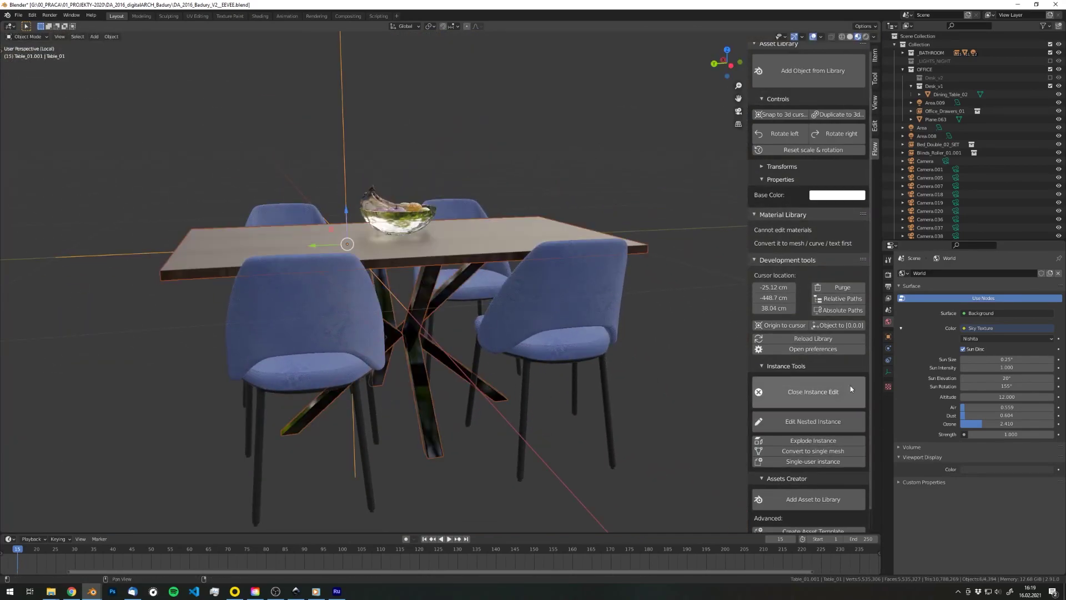
click(819, 424)
middle_drag(448, 259, 484, 281)
scroll(506, 255, up, 2)
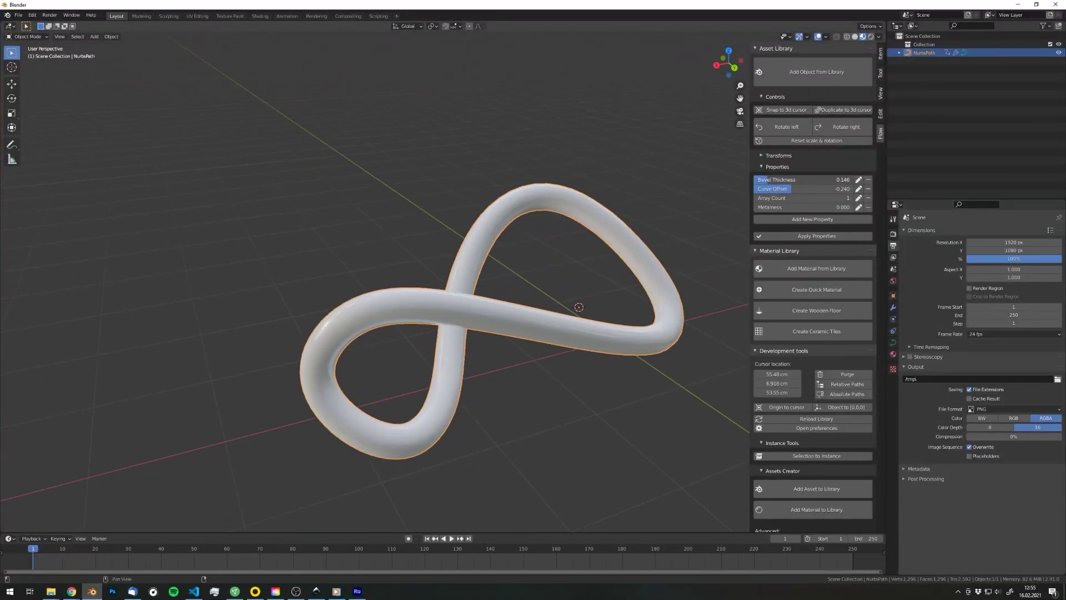
Set the curve's Bevel Thickness to 0.183 and Array Count to 5, and adjust its Curve Offset and Metalness
drag(790, 179, 818, 199)
middle_drag(628, 238, 678, 237)
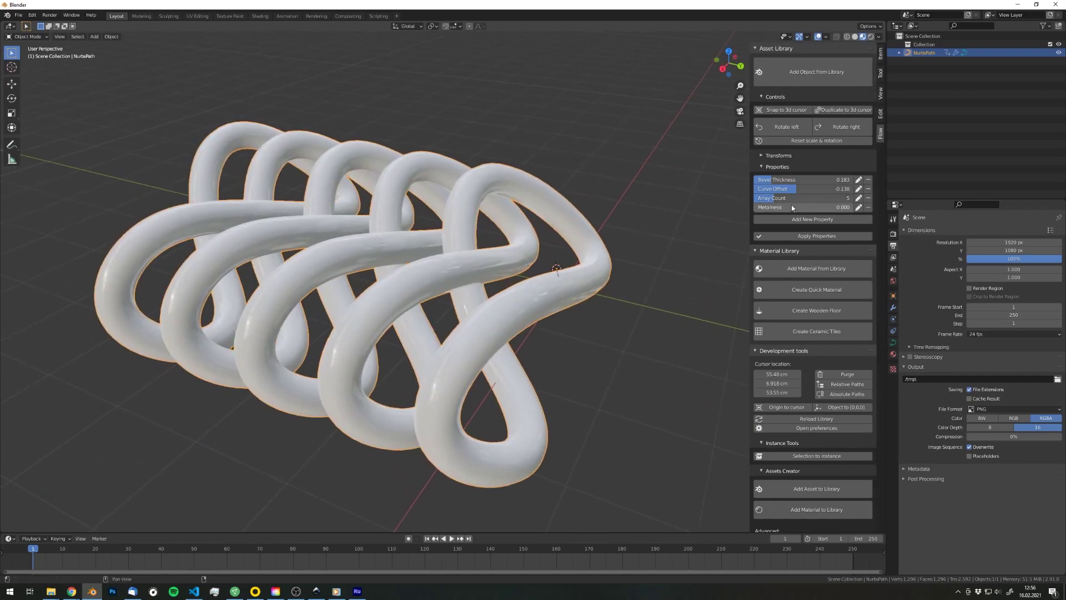
drag(792, 199, 855, 207)
middle_drag(500, 277, 555, 261)
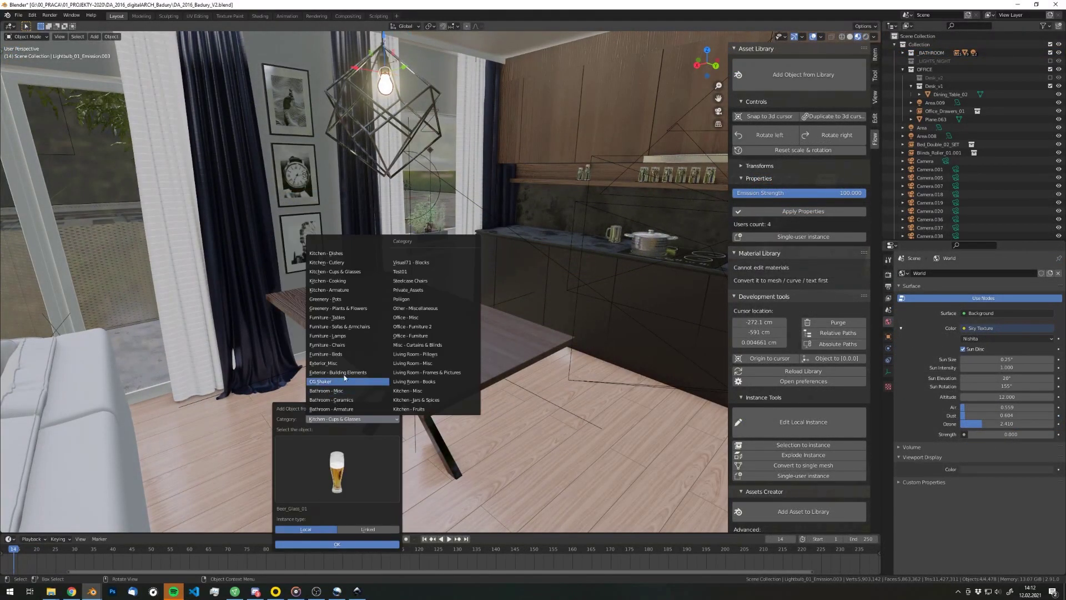
Add the green chair from the CG Shaker category as a local instance and rotate it about Z
click(352, 429)
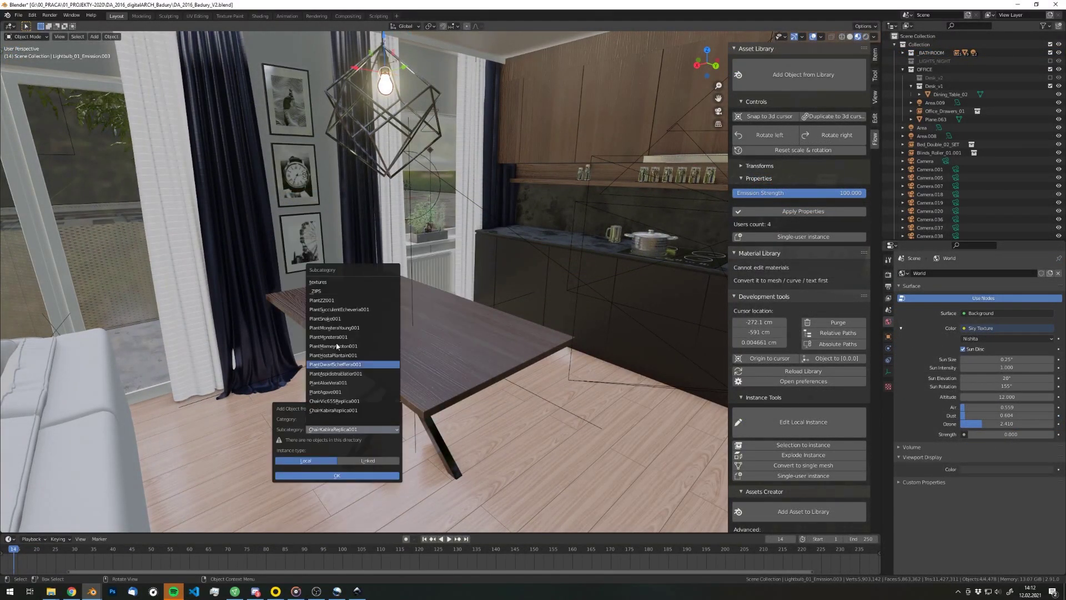
click(353, 364)
click(328, 558)
key(r)
key(z)
Duplicate the green chair three times around the dining table, rotating each copy about Z
key(shift+d)
middle_drag(444, 400, 257, 423)
key(r)
key(z)
key(shift+d)
key(r)
key(z)
key(shift+d)
key(r)
key(z)
middle_drag(411, 367, 444, 357)
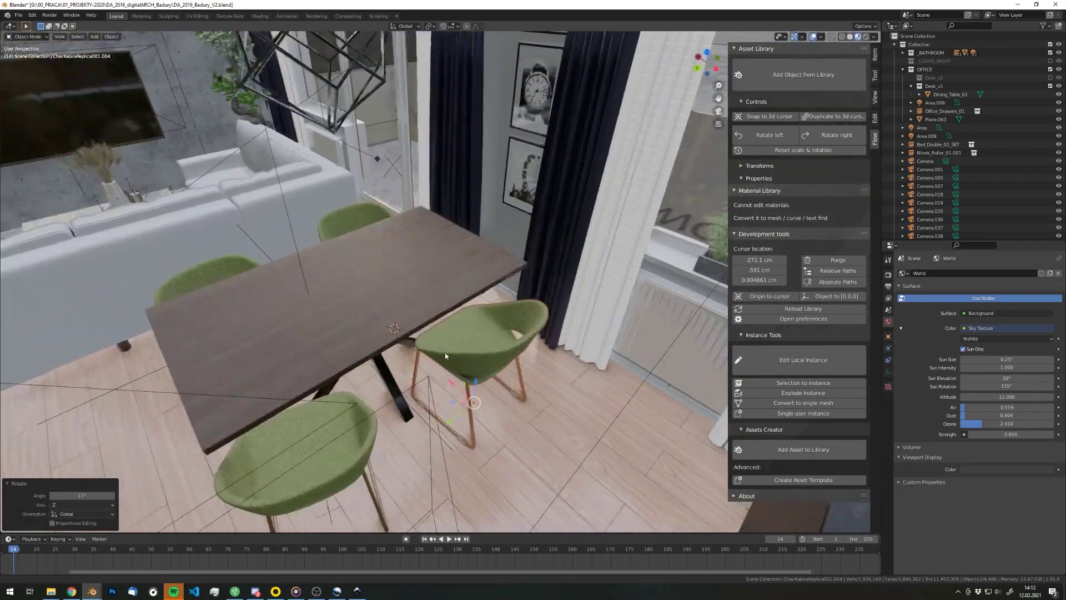
Add Fruits_Bowl_Glass from Kitchen - Fruits as a local instance on the far end of the table and rotate it about Z
shift+right_click(430, 243)
click(428, 261)
click(501, 269)
click(429, 313)
click(500, 399)
click(427, 385)
key(r)
key(z)
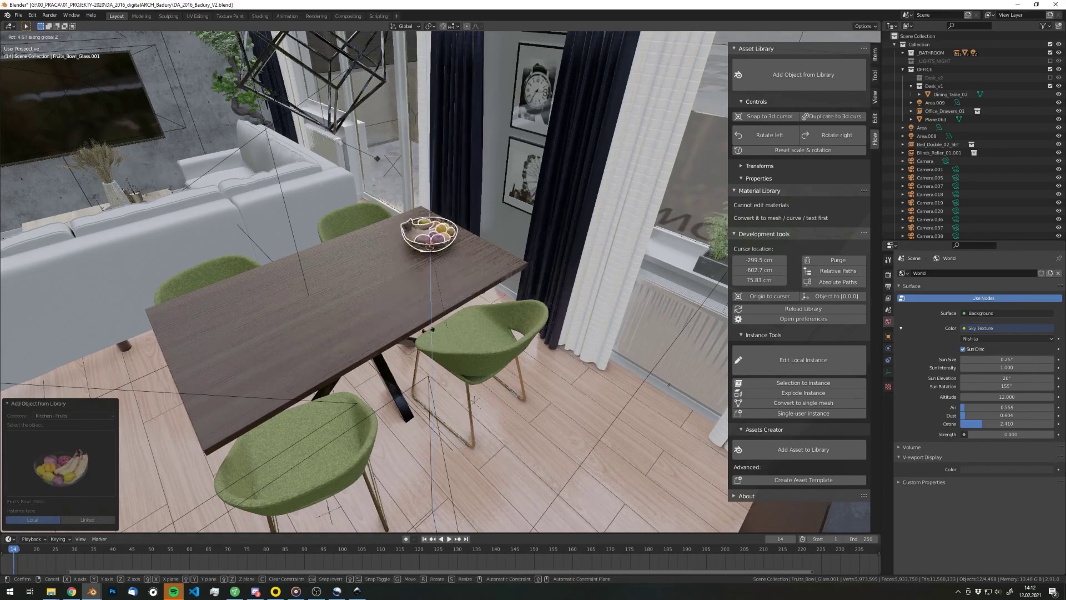
click(377, 256)
Place the 3D cursor near the table's other end and add Set_01_Coffee_Cup from Kitchen - Dishes as a local instance
shift+right_click(231, 297)
key(shift+a)
click(231, 311)
click(233, 448)
click(234, 363)
click(249, 136)
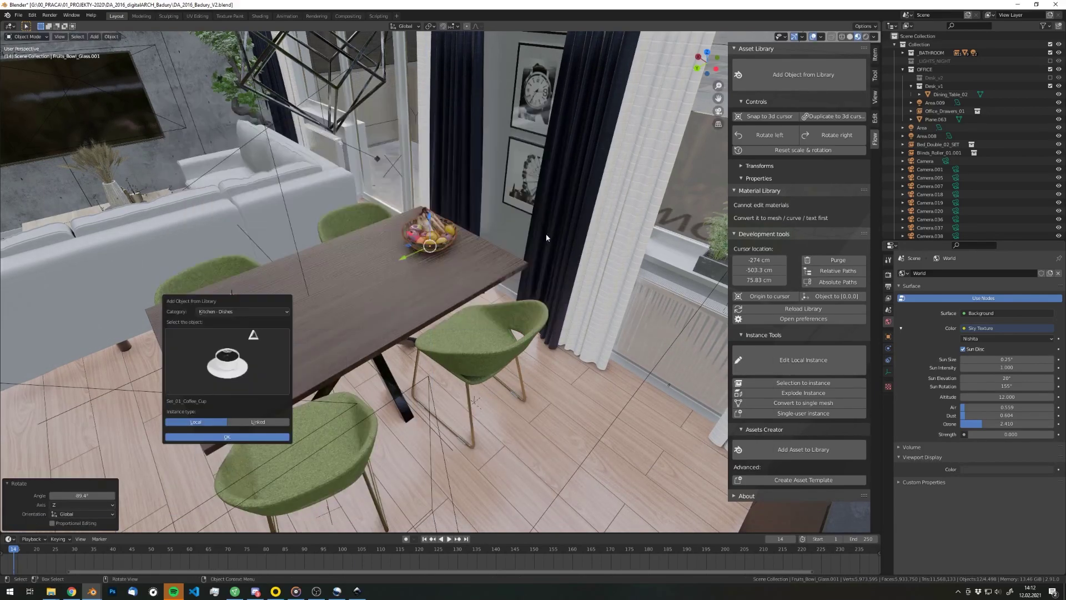
click(238, 437)
Rotate the coffee cup about Z and move it into position on the table
middle_drag(255, 411, 422, 349)
key(r)
key(z)
key(g)
Darken the coffee cup's Base Color to a value of 0.115 and deselect the cup
click(832, 193)
drag(876, 56, 876, 107)
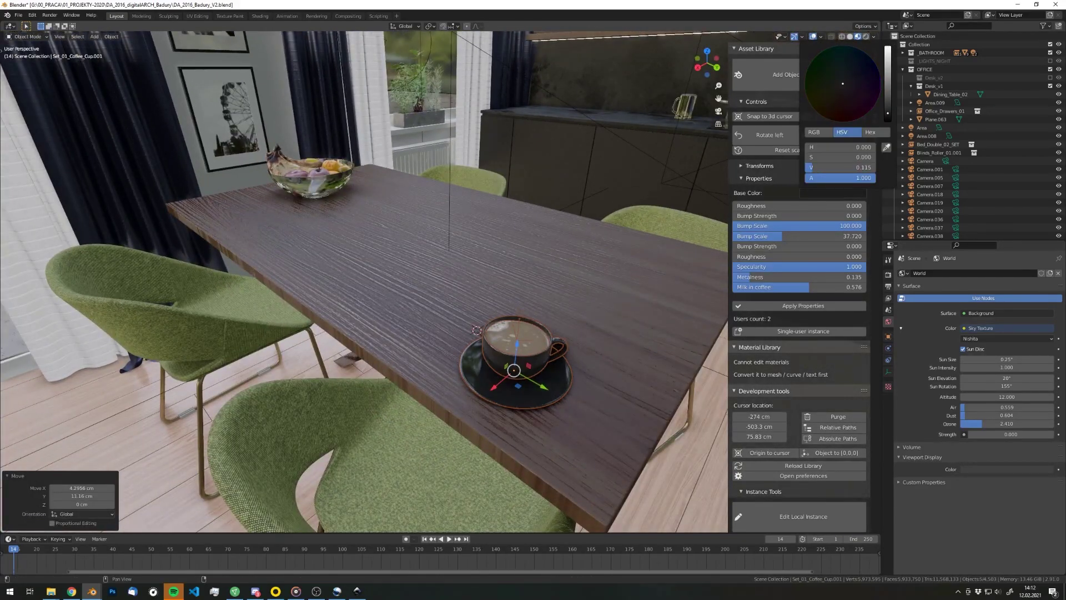
key(alt+a)
middle_drag(472, 311, 428, 306)
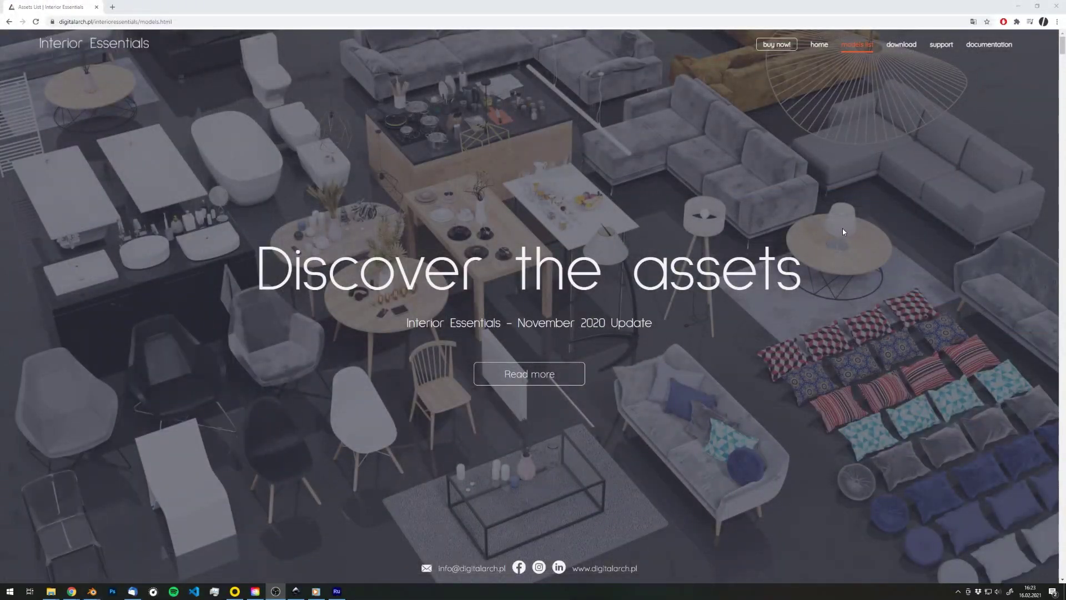
Switch to the browser and examine the materials and model categories in the Interior Essentials models list
scroll(841, 228, down, 10)
scroll(841, 233, down, 20)
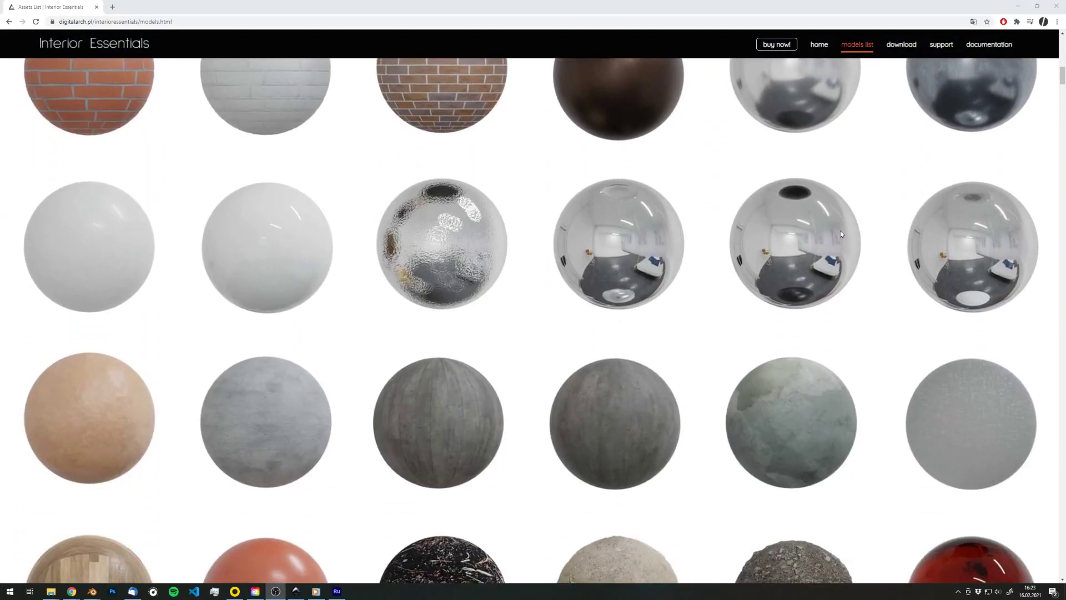
scroll(835, 240, down, 20)
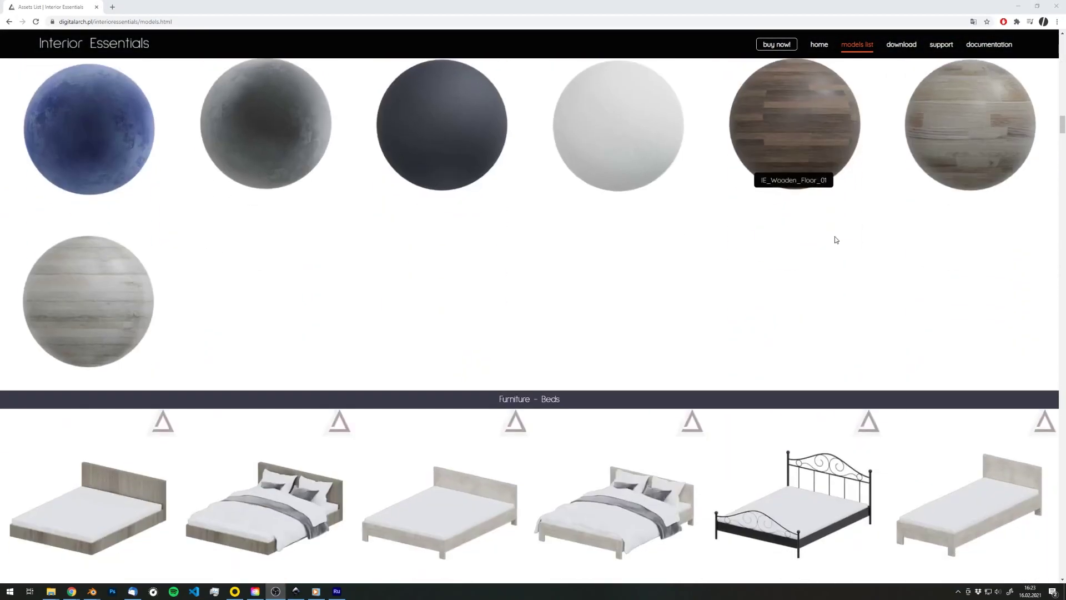
scroll(836, 242, down, 20)
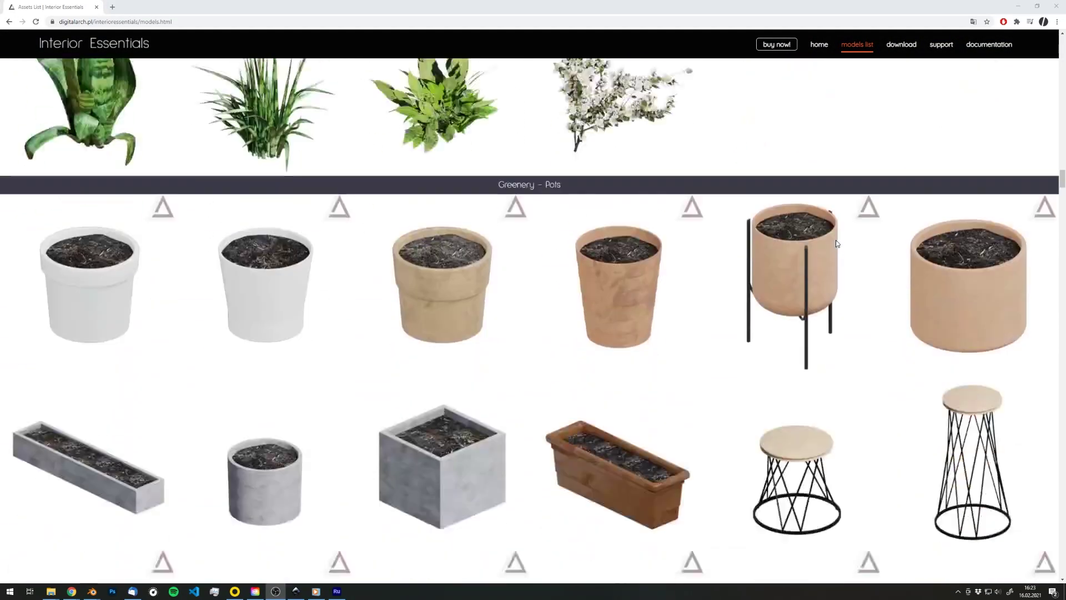
scroll(835, 251, down, 20)
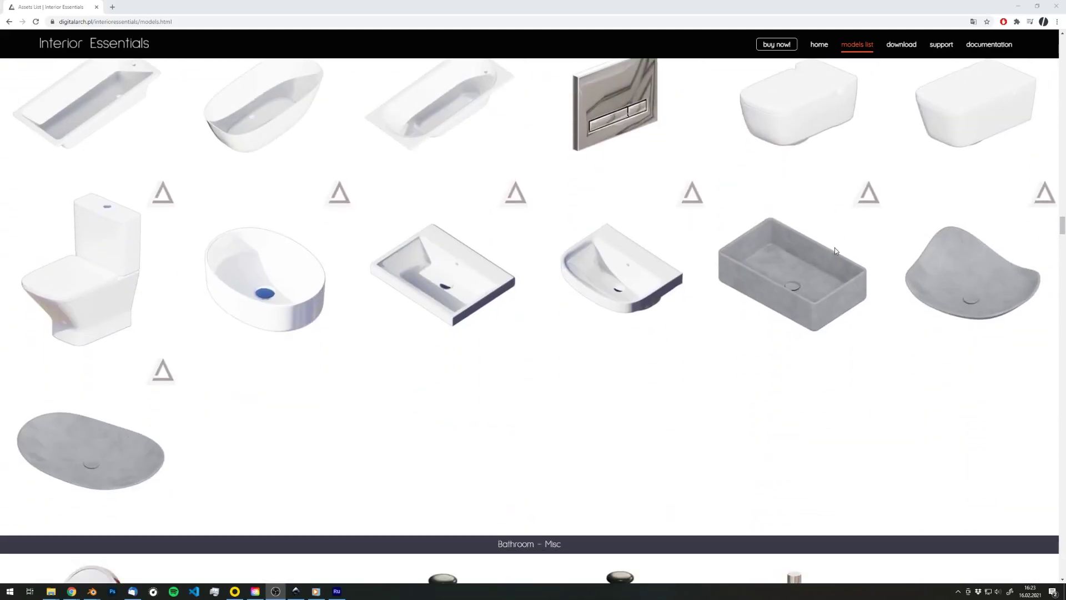
scroll(835, 260, down, 20)
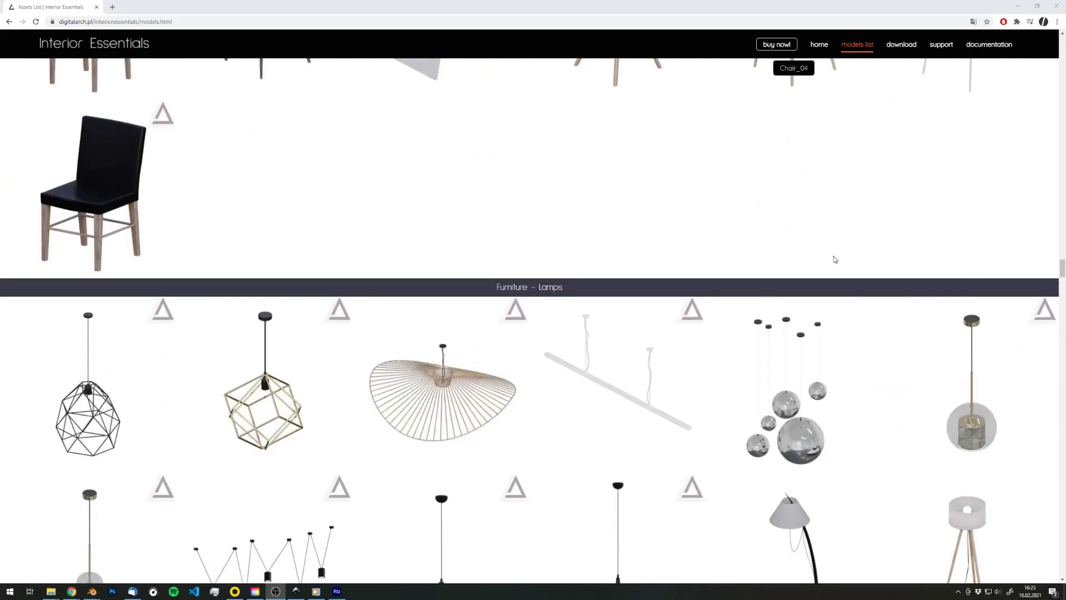
scroll(835, 264, down, 20)
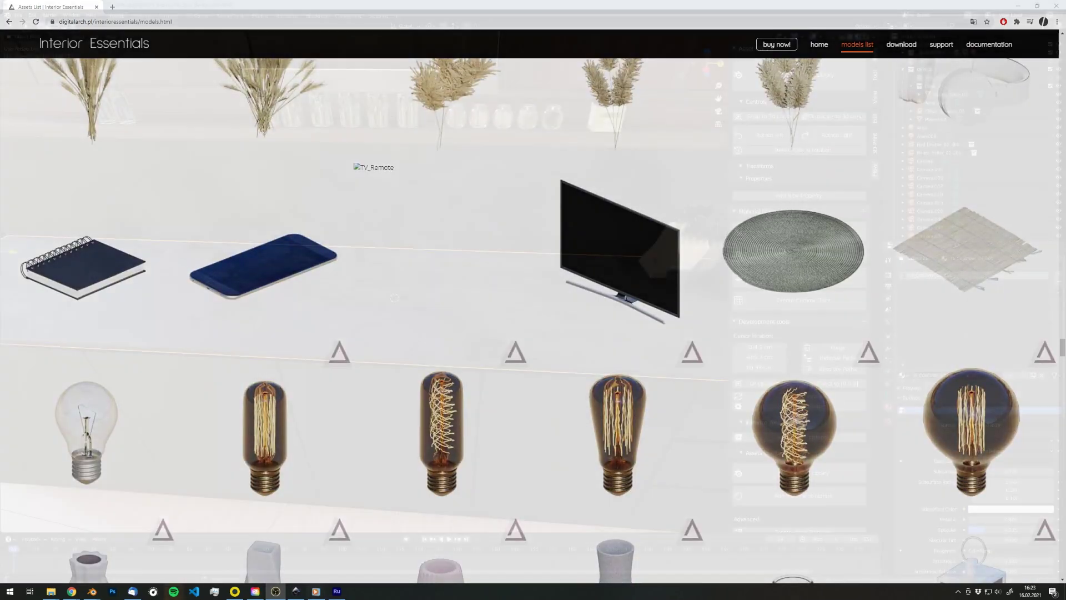
Switch back to Blender, deselect everything and place the 3D cursor on the kitchen countertop
key(alt+a)
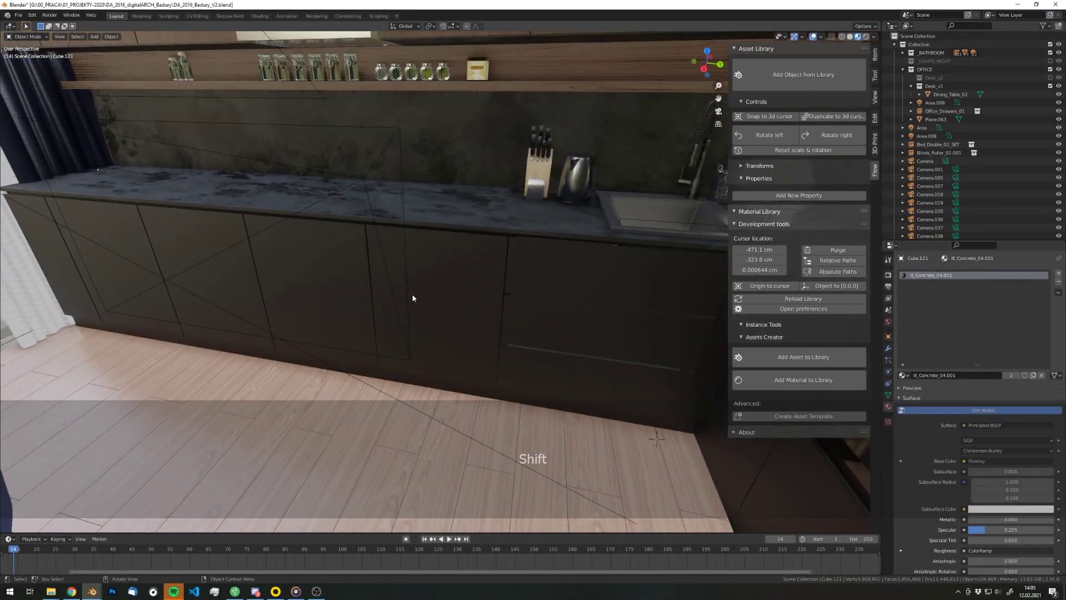
middle_drag(412, 294, 322, 277)
scroll(422, 278, up, 3)
shift+right_click(439, 281)
Add Induction_Cooker_01 from Kitchen - Cooking to the countertop as a local instance
key(shift+a)
click(438, 449)
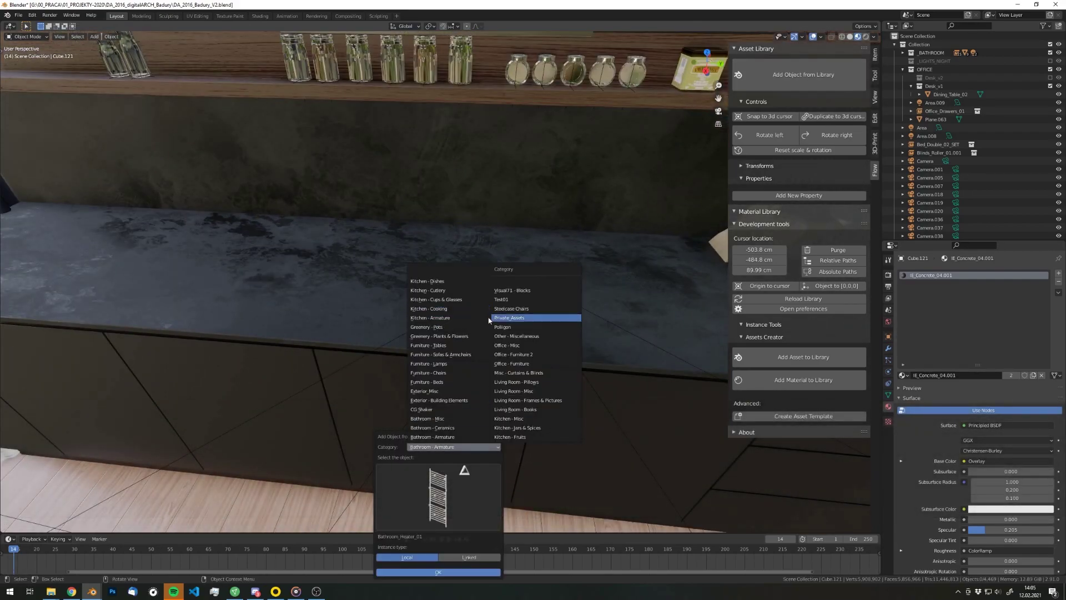
click(492, 317)
click(452, 448)
click(444, 477)
click(440, 496)
click(444, 434)
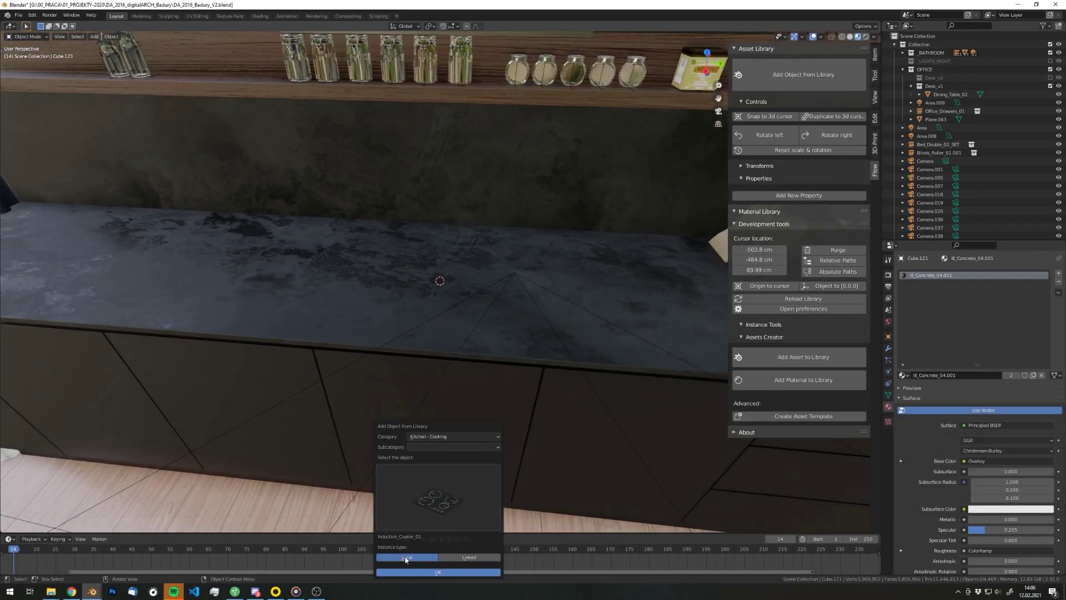
click(438, 496)
click(465, 557)
click(437, 574)
Rotate the induction cooker so its controls face the counter's front edge and adjust its position on the countertop
key(ctrl+x)
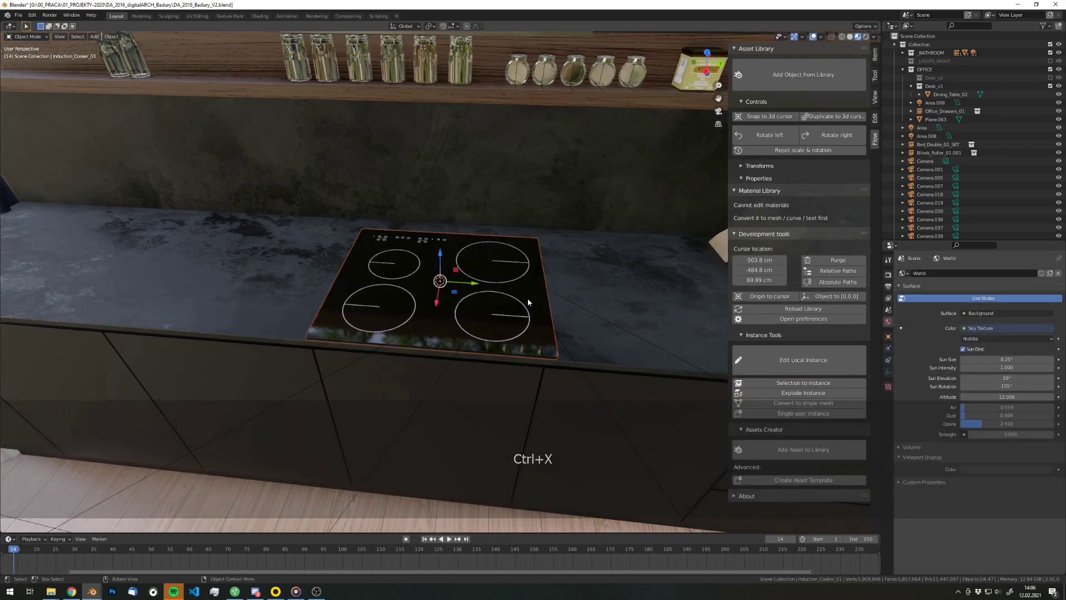
middle_drag(527, 298, 525, 327)
drag(436, 336, 431, 328)
Place the 3D cursor on a cooker burner and add Pot_01_L_Closed from the asset library
shift+right_click(373, 334)
key(shift+a)
click(385, 359)
click(341, 485)
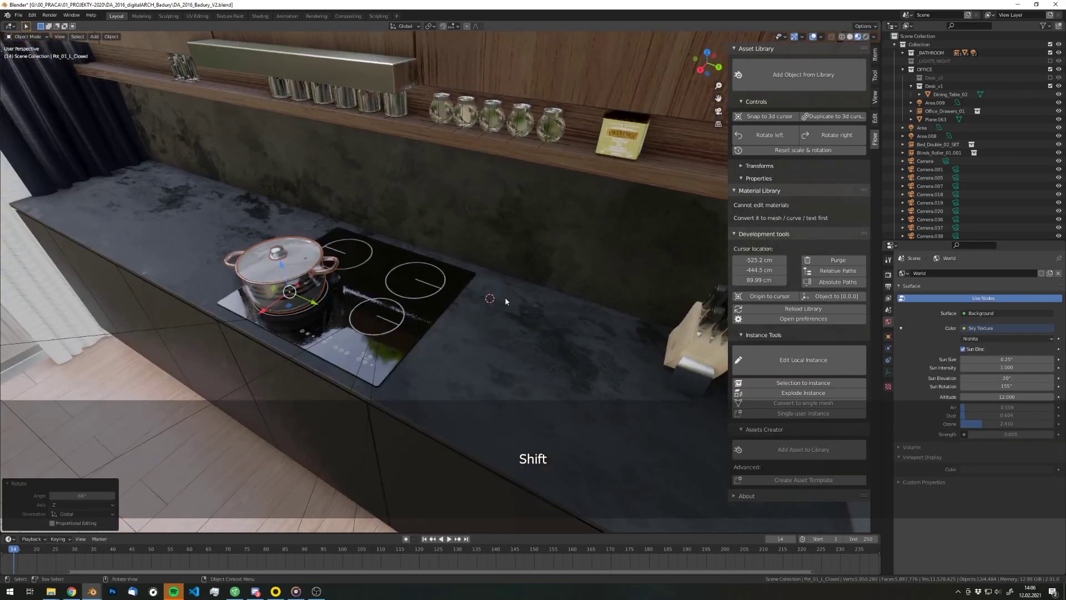